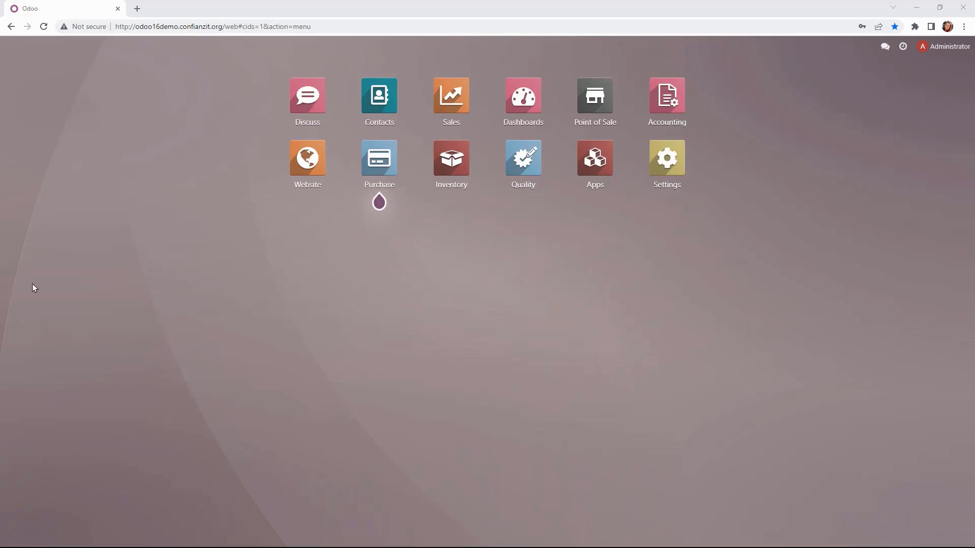
Step: Go to Inventory > Configuration > Product Categories
{"action": "left_click", "coordinate": [464, 162]}
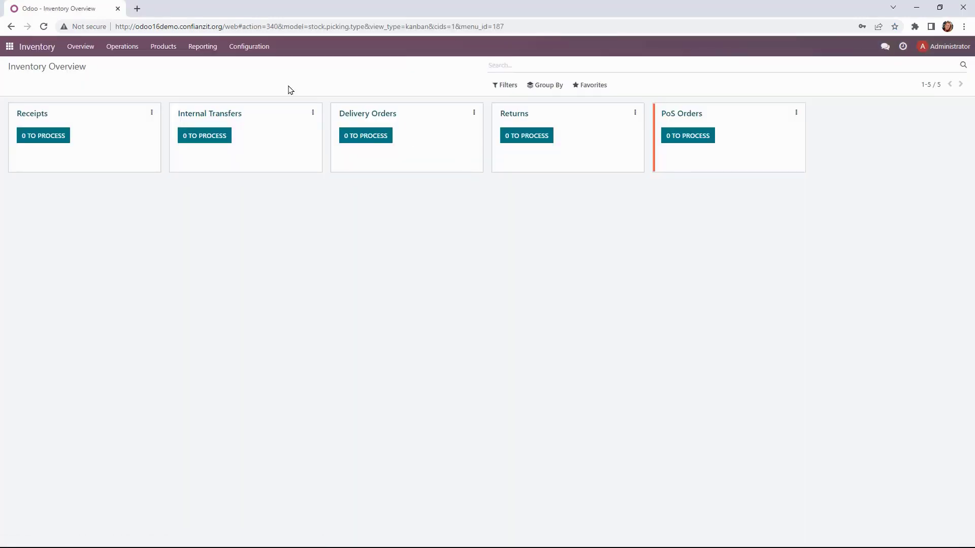
{"action": "left_click", "coordinate": [251, 47]}
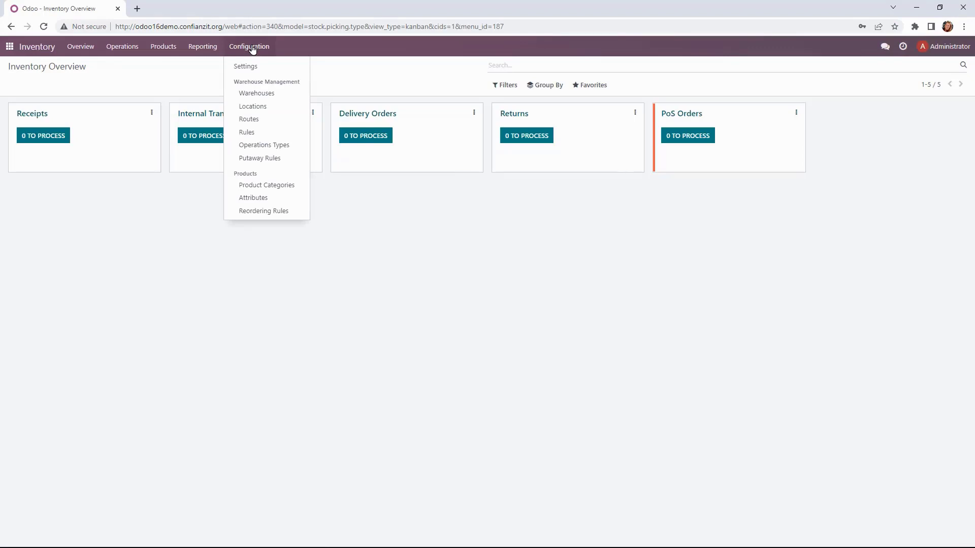
{"action": "left_click", "coordinate": [245, 190]}
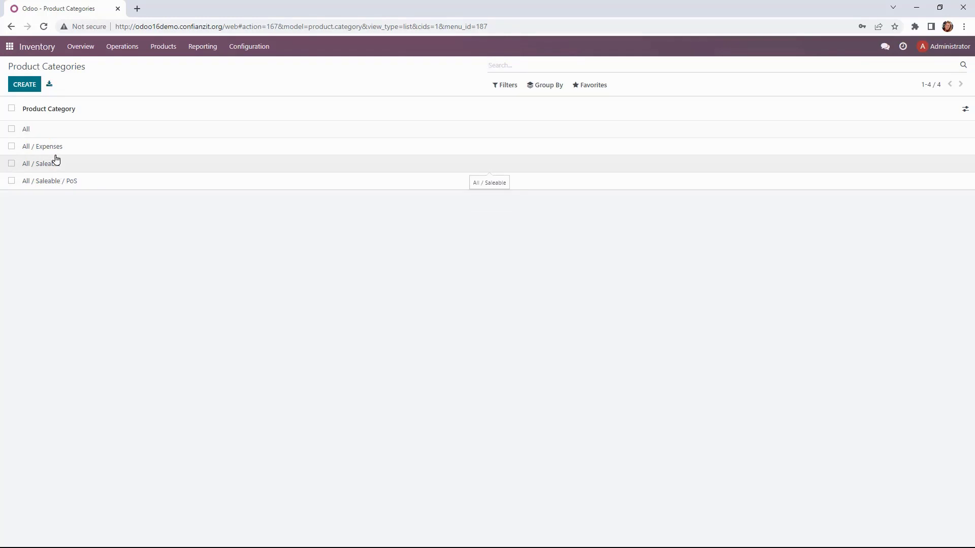
Step: Create and save the Goods category under All / Saleable with FIFO costing and Automated valuation
{"action": "left_click", "coordinate": [21, 85]}
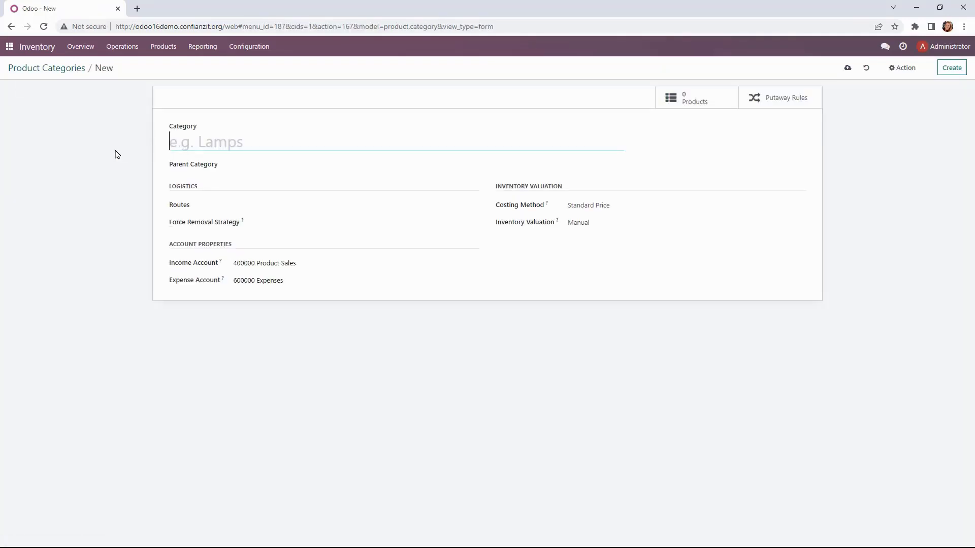
{"action": "type", "text": "Goods"}
{"action": "key", "text": "Tab"}
{"action": "type", "text": "a"}
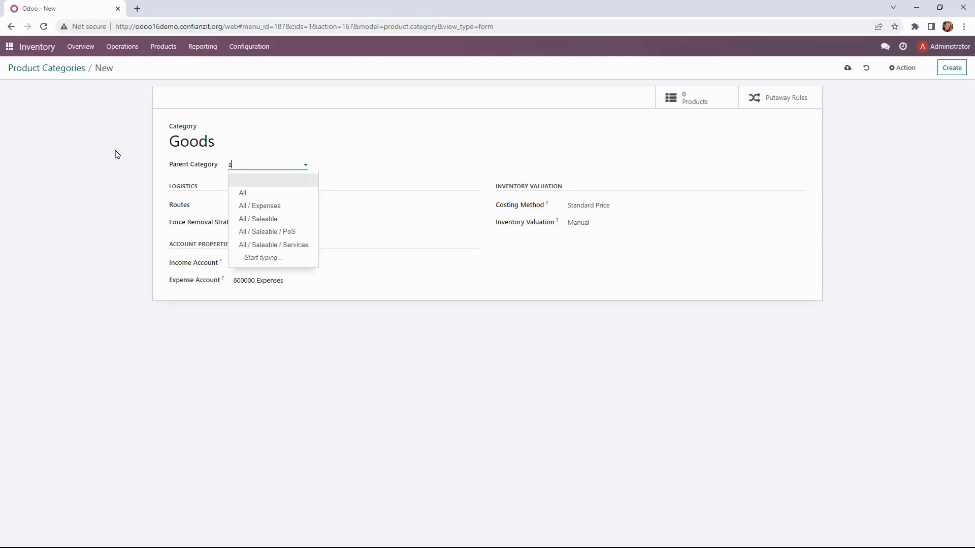
{"action": "key", "text": "Down"}
{"action": "key", "text": "Down"}
{"action": "key", "text": "Return"}
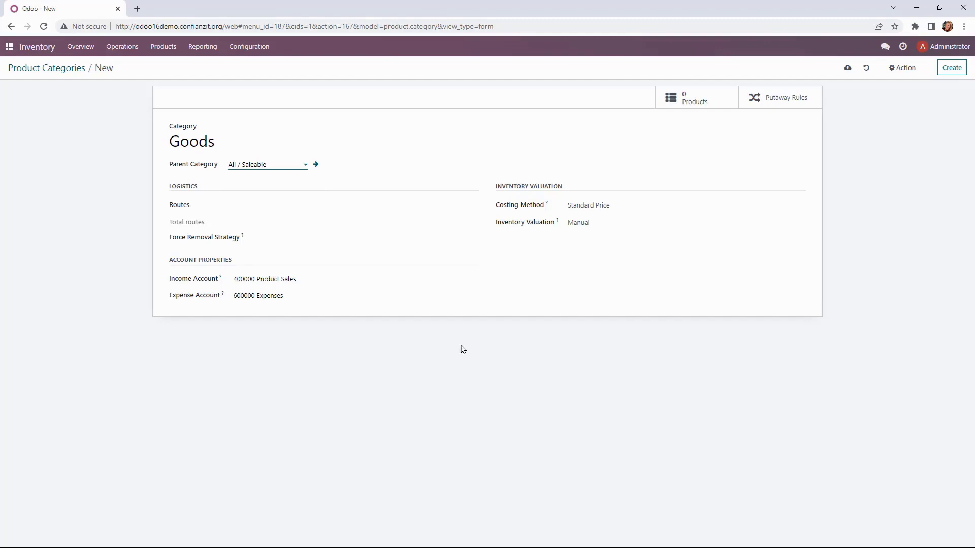
{"action": "left_click", "coordinate": [611, 205]}
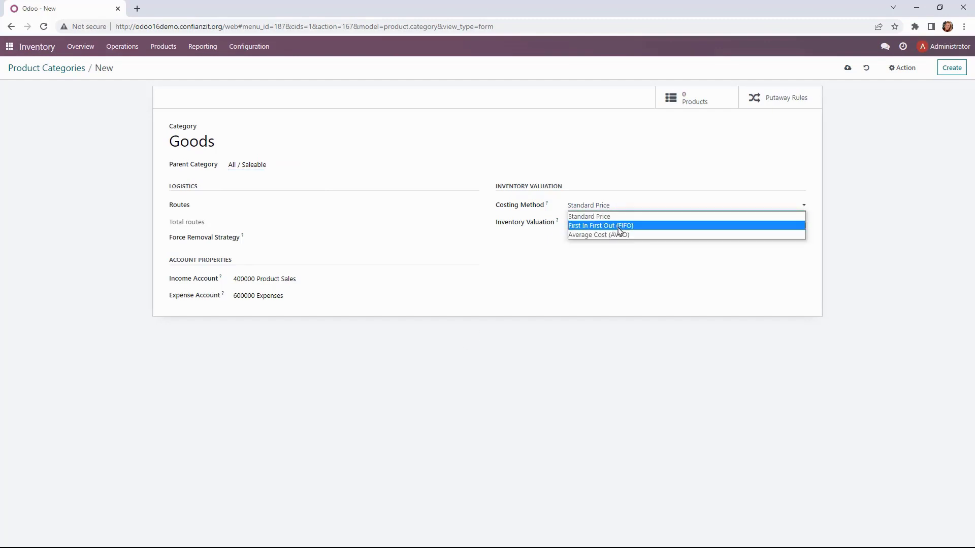
{"action": "left_click", "coordinate": [619, 226]}
{"action": "left_click", "coordinate": [619, 226]}
{"action": "left_click", "coordinate": [619, 238]}
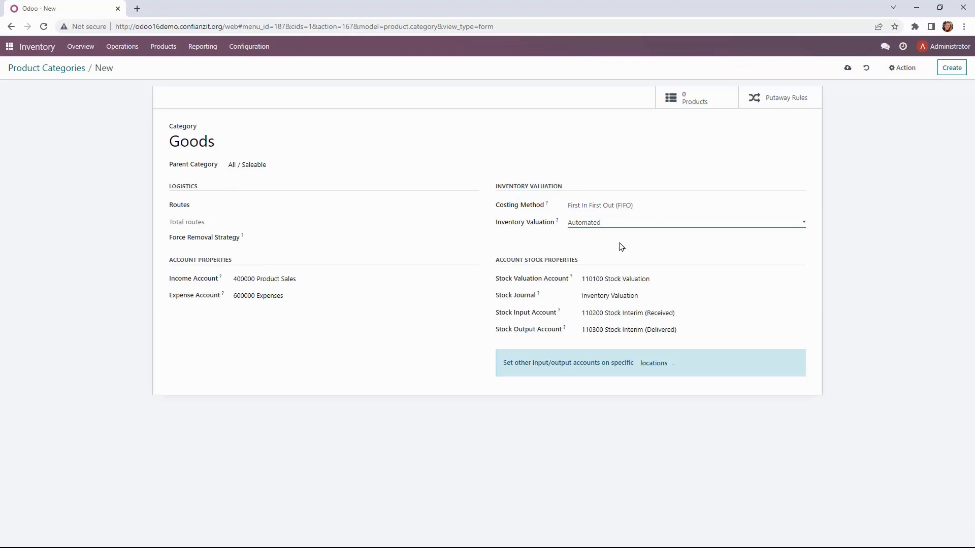
{"action": "left_click", "coordinate": [945, 74]}
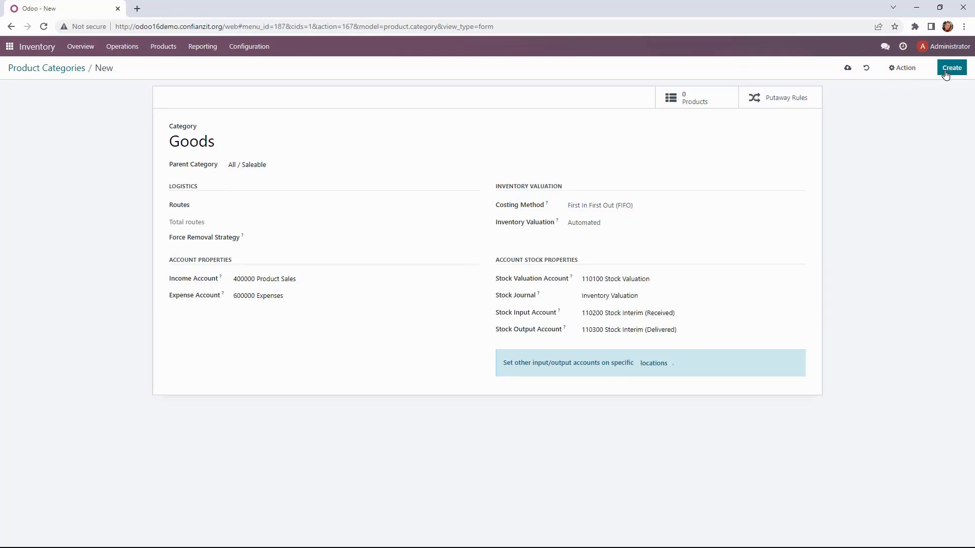
Step: Start a Services category with parent All / Saleable and income account 450000 Other Income
{"action": "left_click", "coordinate": [944, 73]}
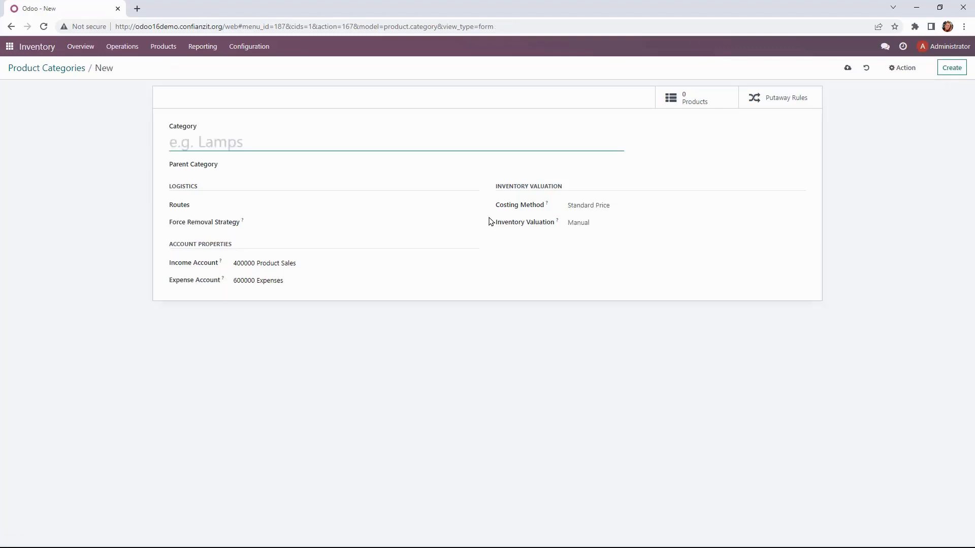
{"action": "type", "text": "Ser"}
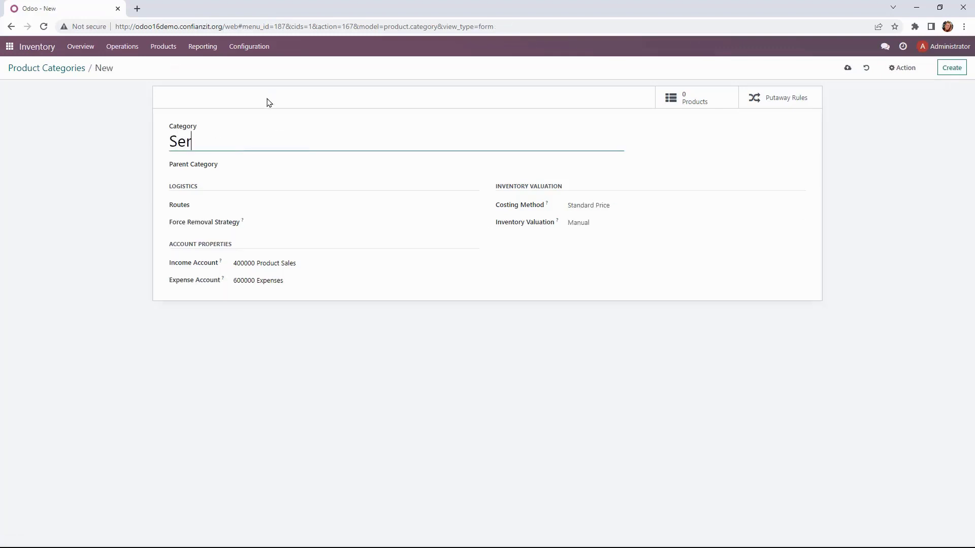
{"action": "type", "text": "vices"}
{"action": "left_click", "coordinate": [249, 165]}
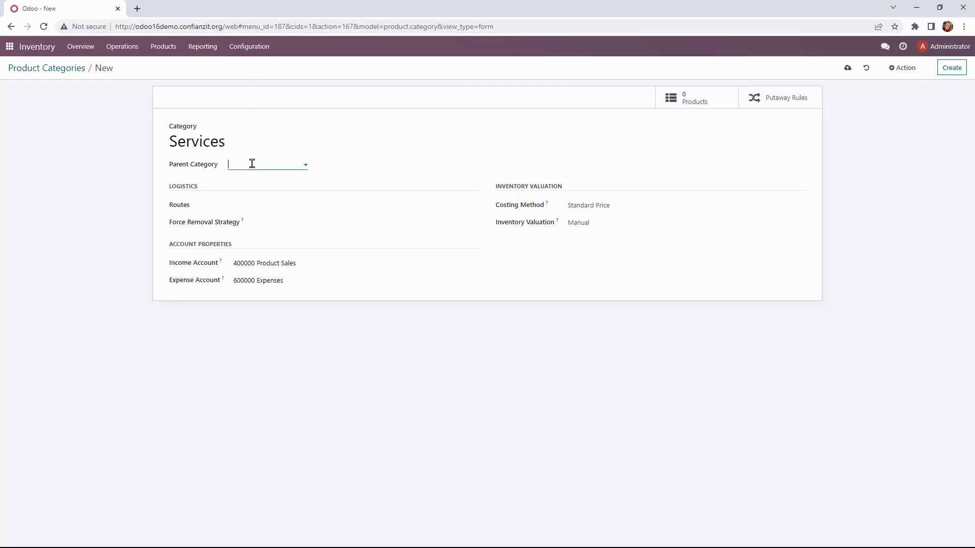
{"action": "left_click", "coordinate": [272, 206]}
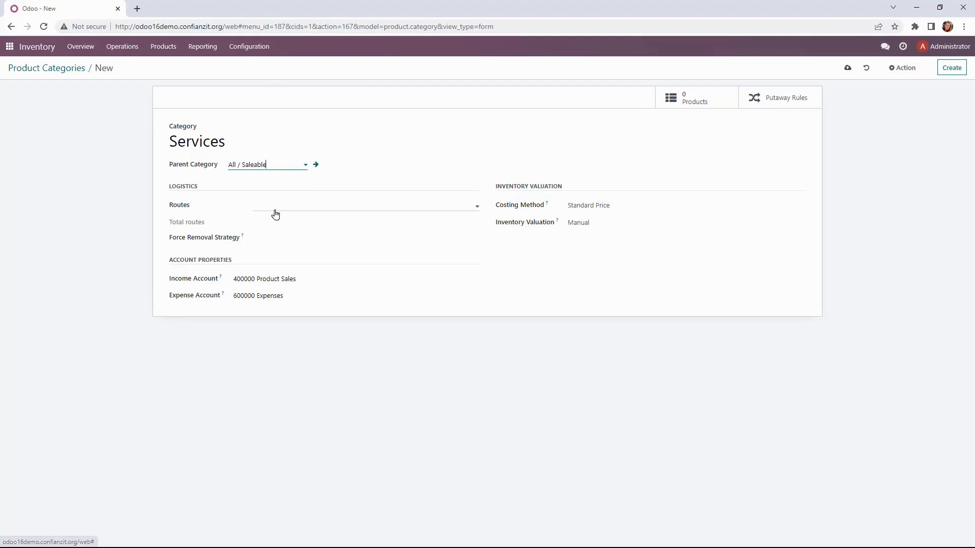
{"action": "left_click", "coordinate": [308, 277]}
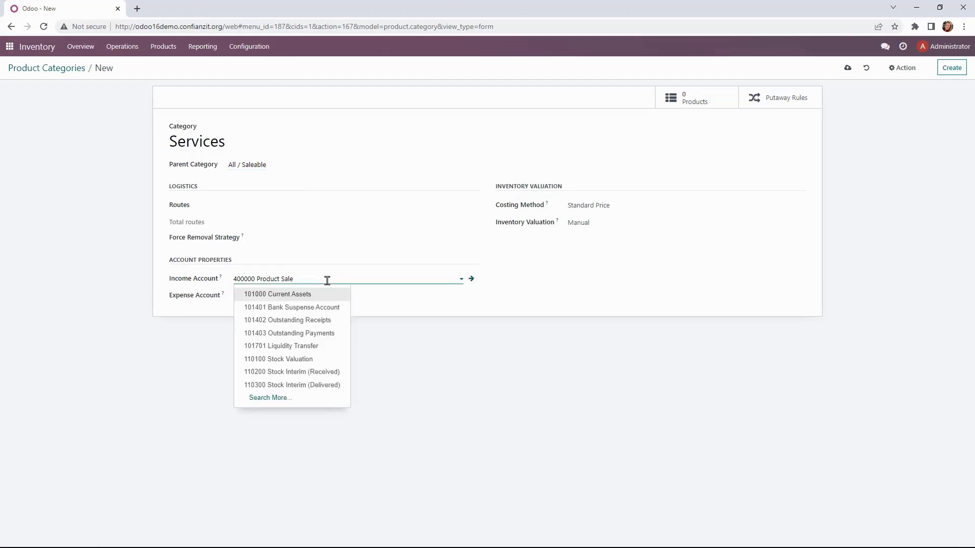
{"action": "key", "text": "BackSpace"}
{"action": "key", "text": "BackSpace"}
{"action": "key", "text": "BackSpace"}
{"action": "key", "text": "BackSpace"}
{"action": "key", "text": "BackSpace"}
{"action": "key", "text": "BackSpace"}
{"action": "key", "text": "BackSpace"}
{"action": "key", "text": "BackSpace"}
{"action": "key", "text": "BackSpace"}
{"action": "key", "text": "BackSpace"}
{"action": "key", "text": "BackSpace"}
{"action": "key", "text": "BackSpace"}
{"action": "key", "text": "BackSpace"}
{"action": "key", "text": "BackSpace"}
{"action": "key", "text": "BackSpace"}
{"action": "key", "text": "BackSpace"}
{"action": "key", "text": "BackSpace"}
{"action": "key", "text": "BackSpace"}
{"action": "type", "text": "450"}
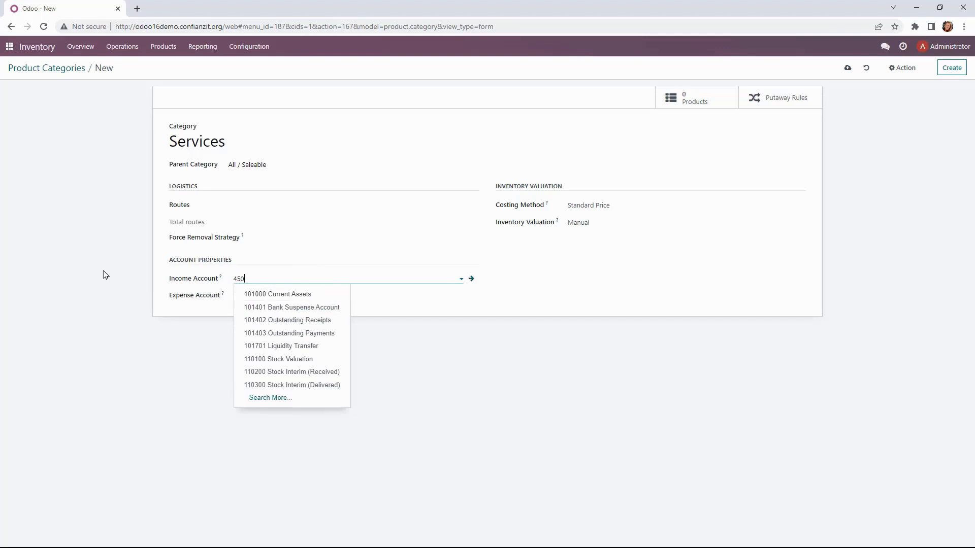
{"action": "type", "text": "00"}
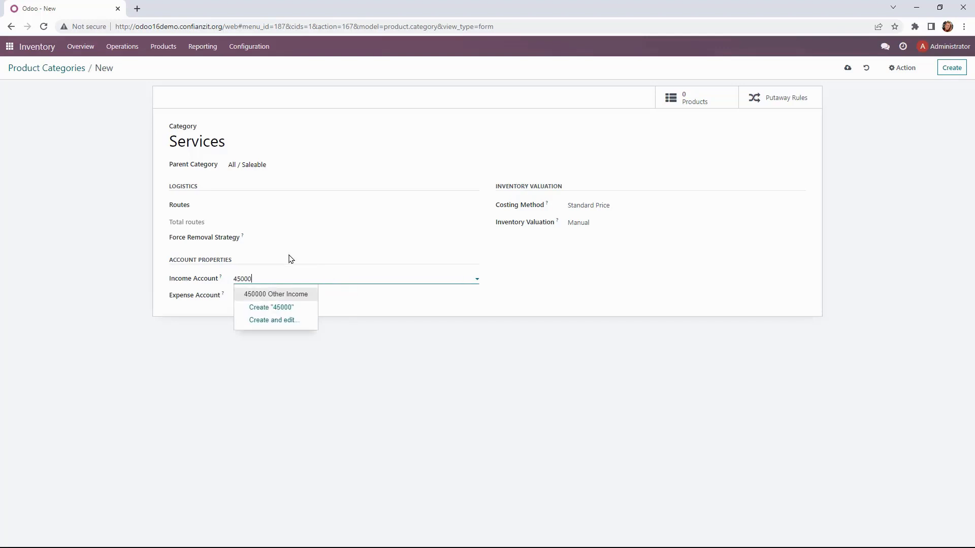
{"action": "left_click", "coordinate": [273, 292]}
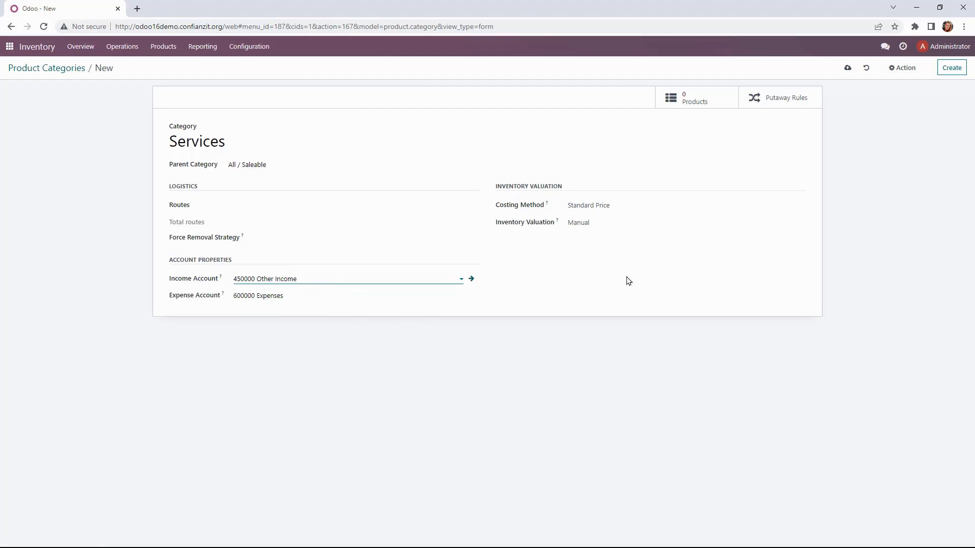
Step: Save the Services category
{"action": "left_click", "coordinate": [847, 68]}
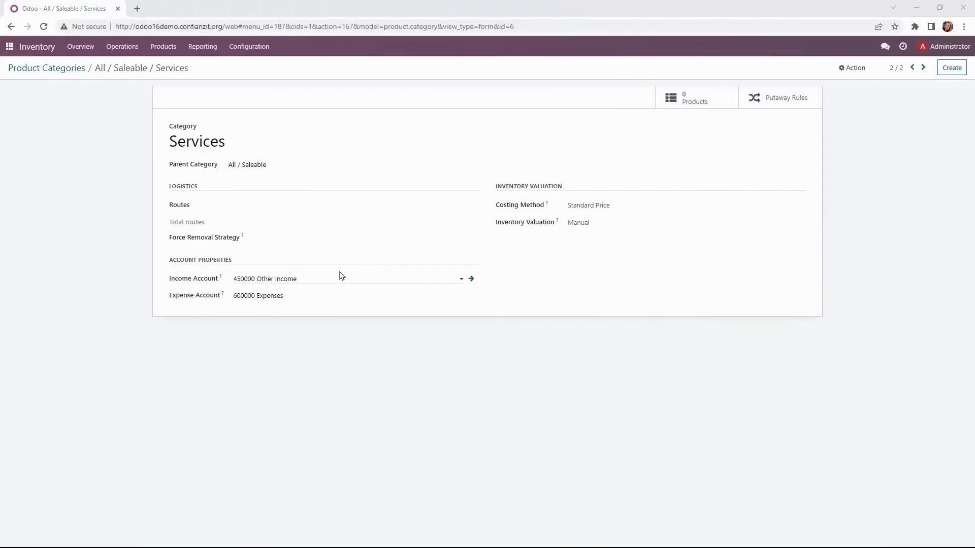
Step: In Attributes, create and save a Size attribute with Select display and values 6oz and 14oz
{"action": "left_click", "coordinate": [267, 53]}
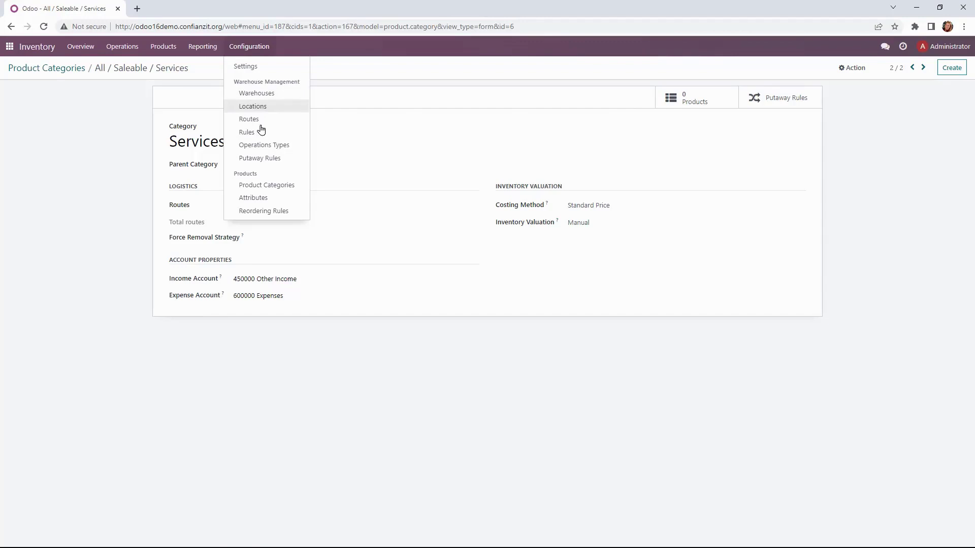
{"action": "left_click", "coordinate": [258, 199]}
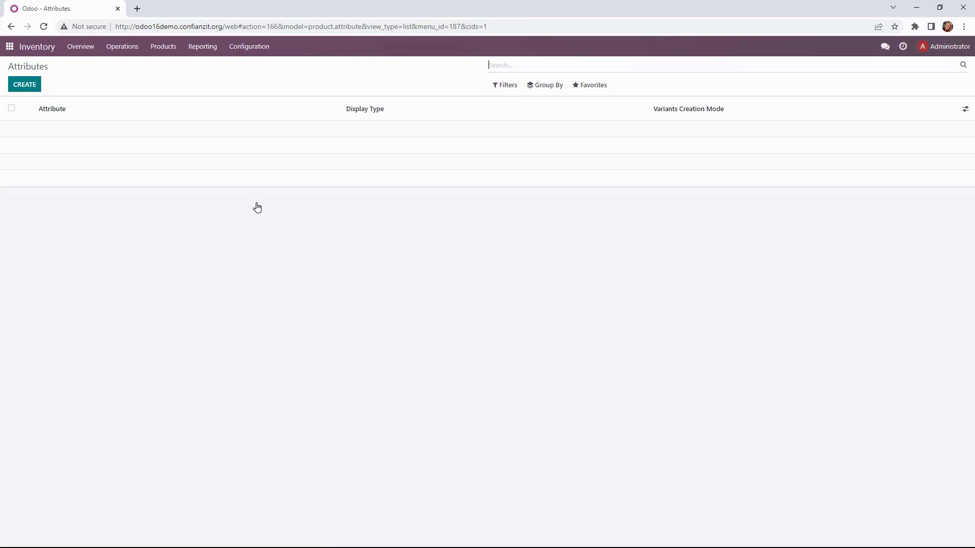
{"action": "left_click", "coordinate": [22, 86]}
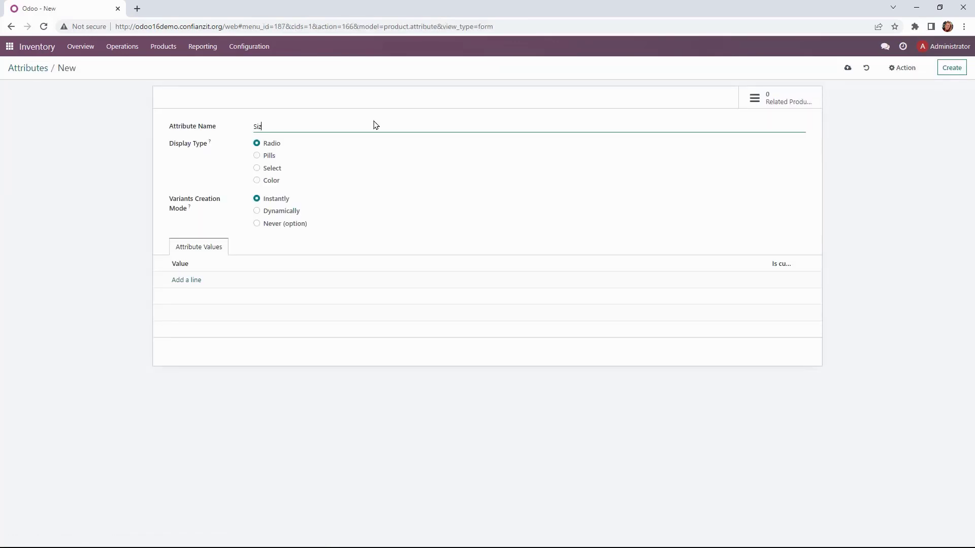
{"action": "left_click", "coordinate": [277, 171]}
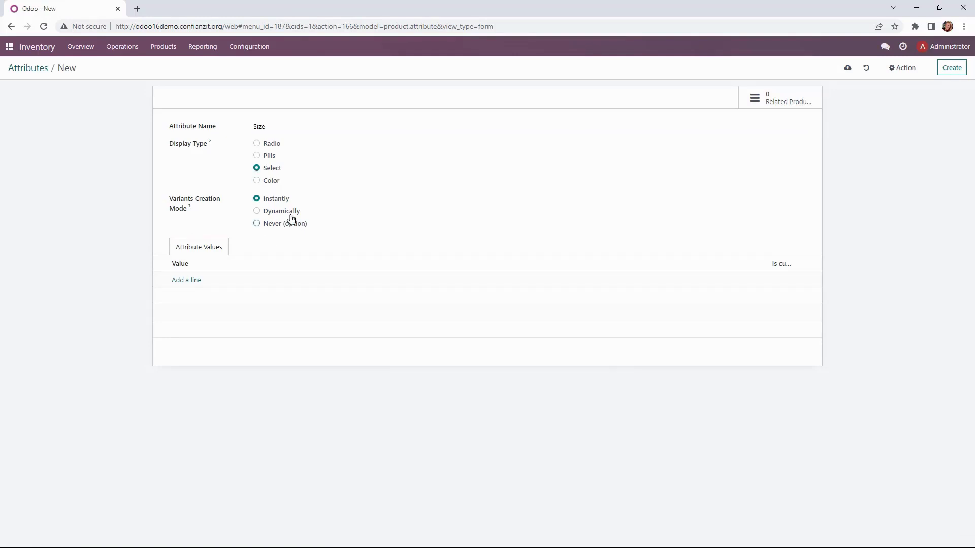
{"action": "left_click", "coordinate": [188, 281]}
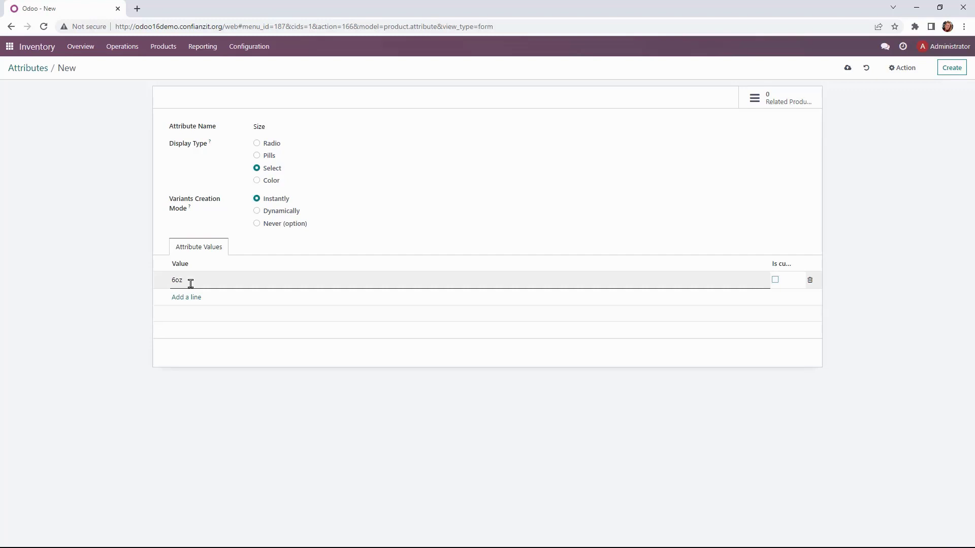
{"action": "left_click", "coordinate": [184, 299]}
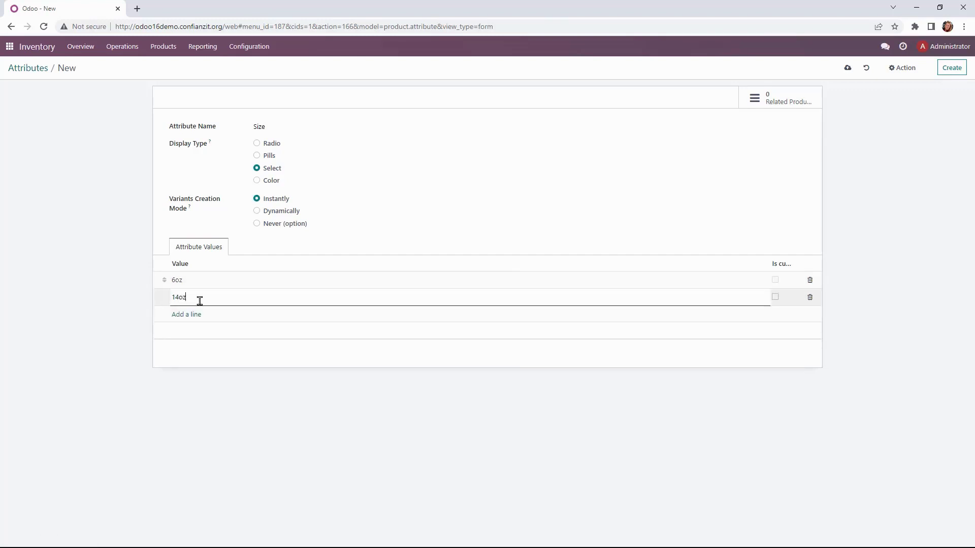
{"action": "left_click", "coordinate": [846, 75]}
{"action": "left_click", "coordinate": [848, 70]}
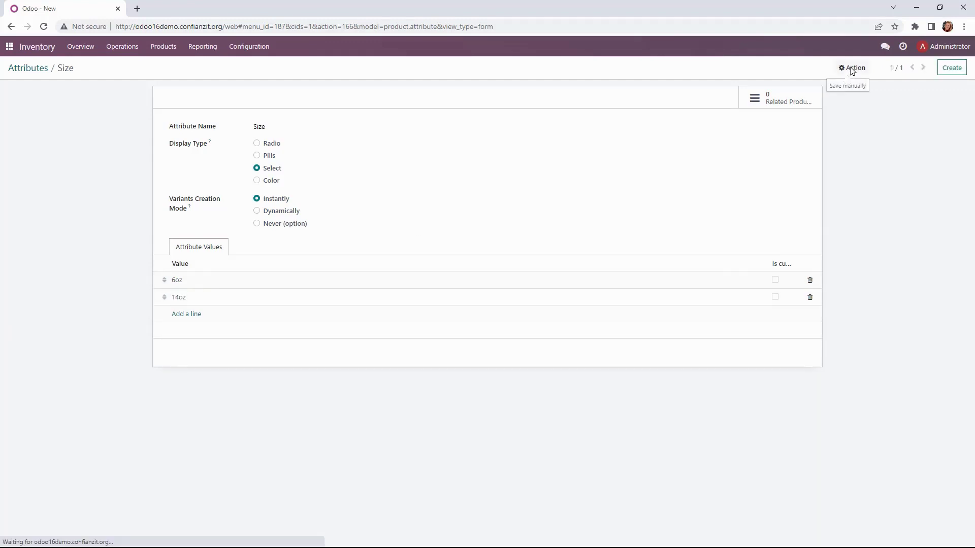
Step: Create and save a Scent attribute with Select display and values Fresh Pine and Peppermint
{"action": "left_click", "coordinate": [955, 71]}
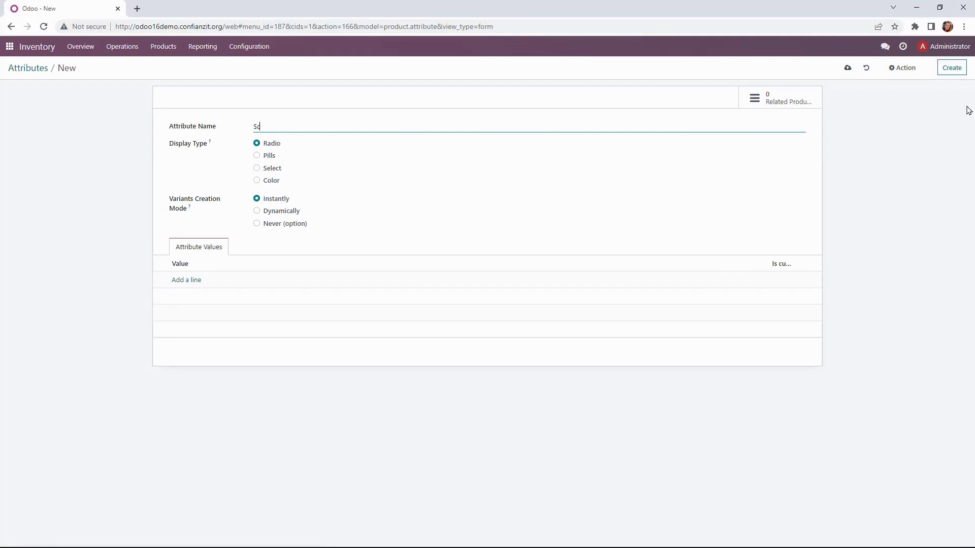
{"action": "left_click", "coordinate": [279, 173]}
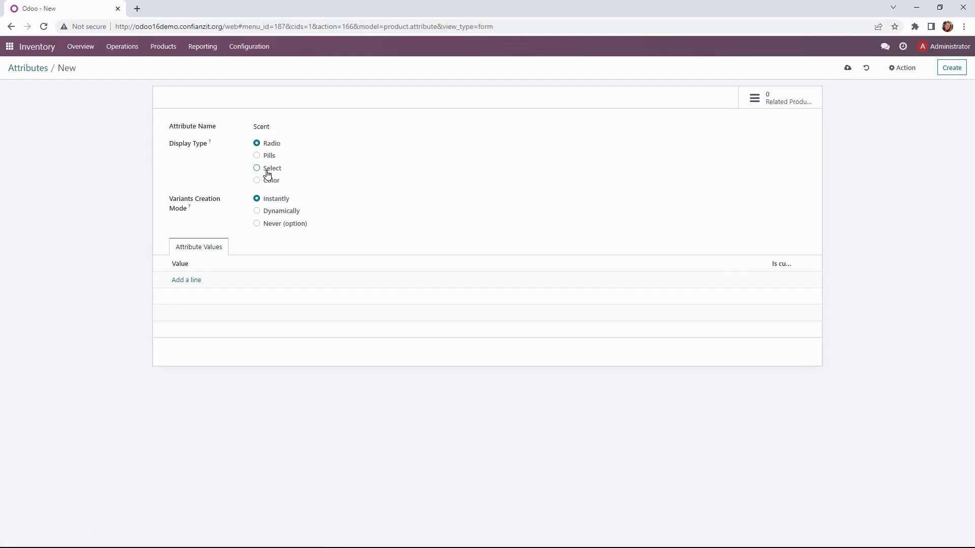
{"action": "left_click", "coordinate": [196, 280]}
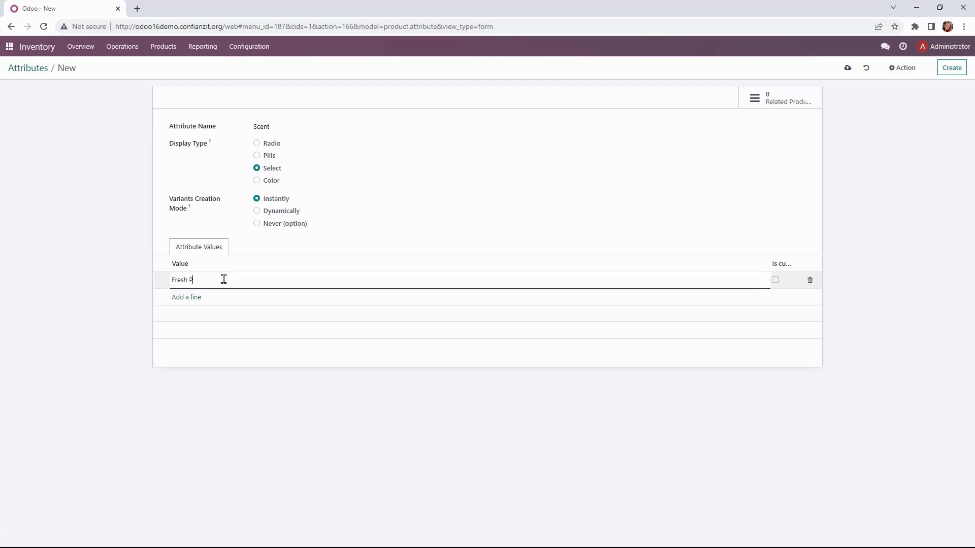
{"action": "left_click", "coordinate": [184, 298]}
{"action": "type", "text": "Peppermint"}
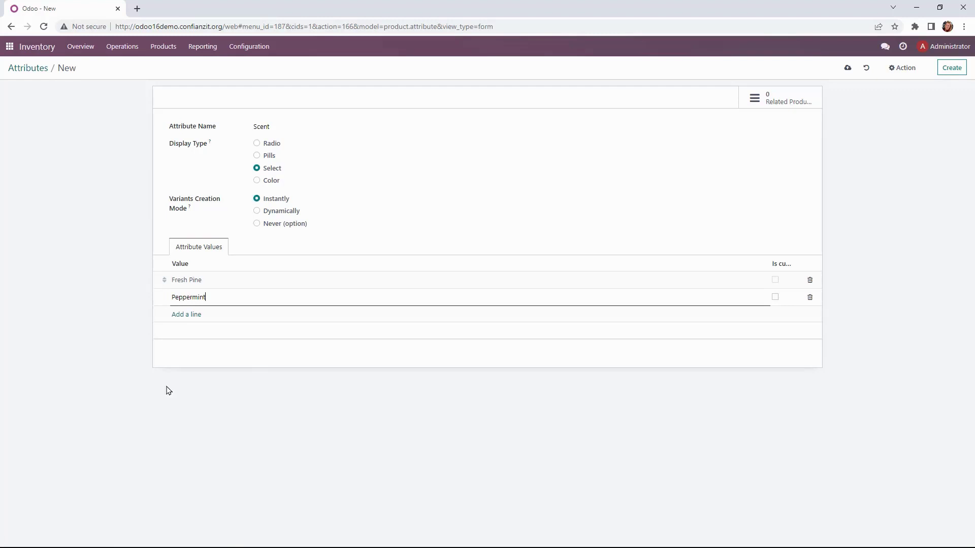
{"action": "left_click", "coordinate": [846, 69]}
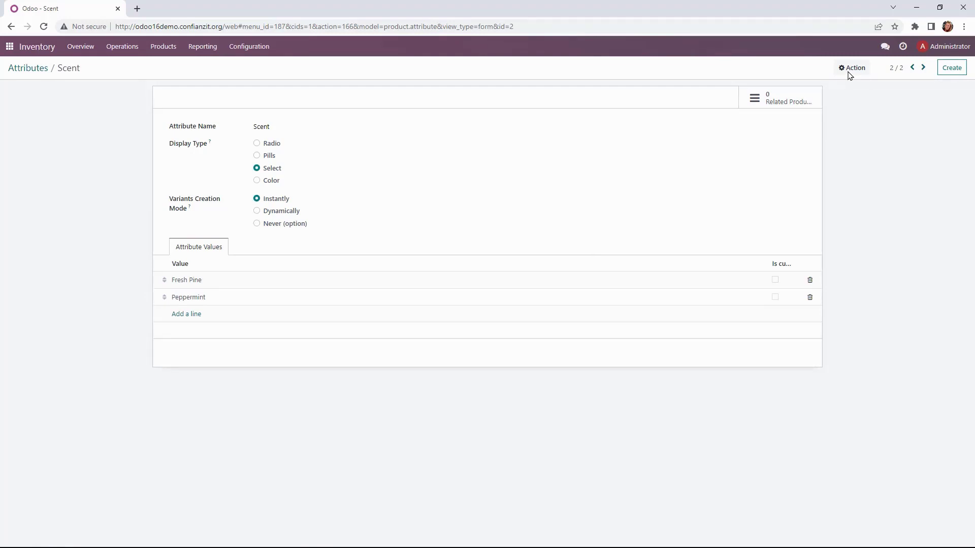
Step: Create a new product named Shampoo, keeping Storable Product type and Ordered quantities invoicing
{"action": "left_click", "coordinate": [161, 46]}
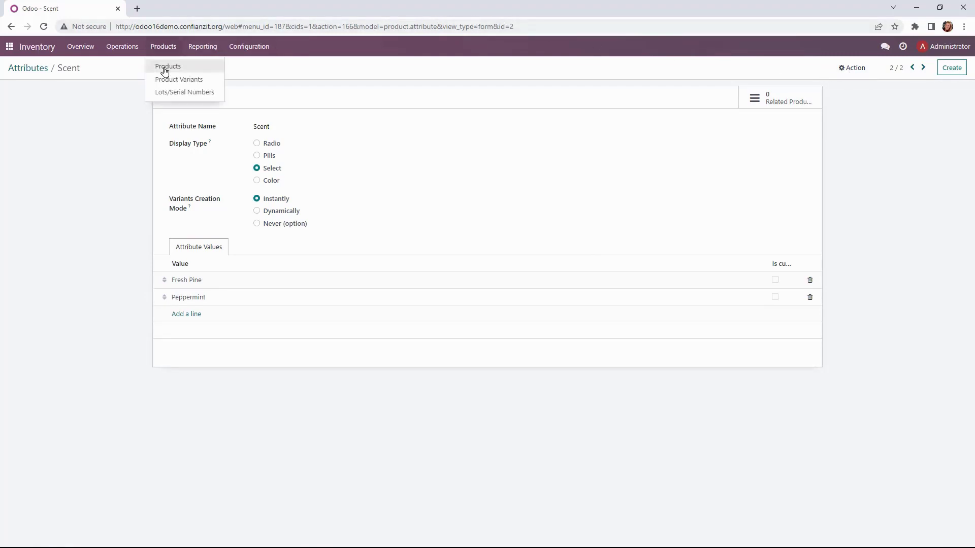
{"action": "left_click", "coordinate": [164, 66]}
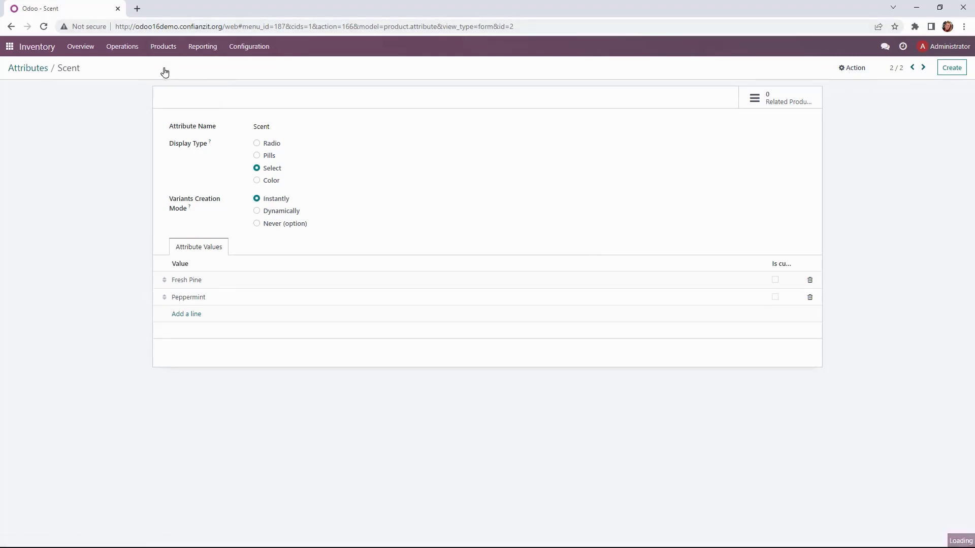
{"action": "left_click", "coordinate": [21, 85]}
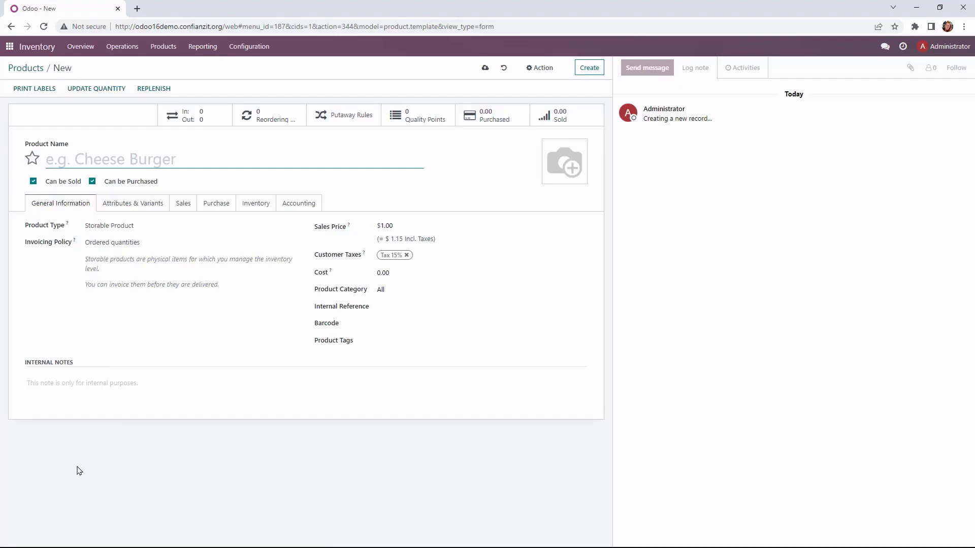
{"action": "type", "text": "Shampoo"}
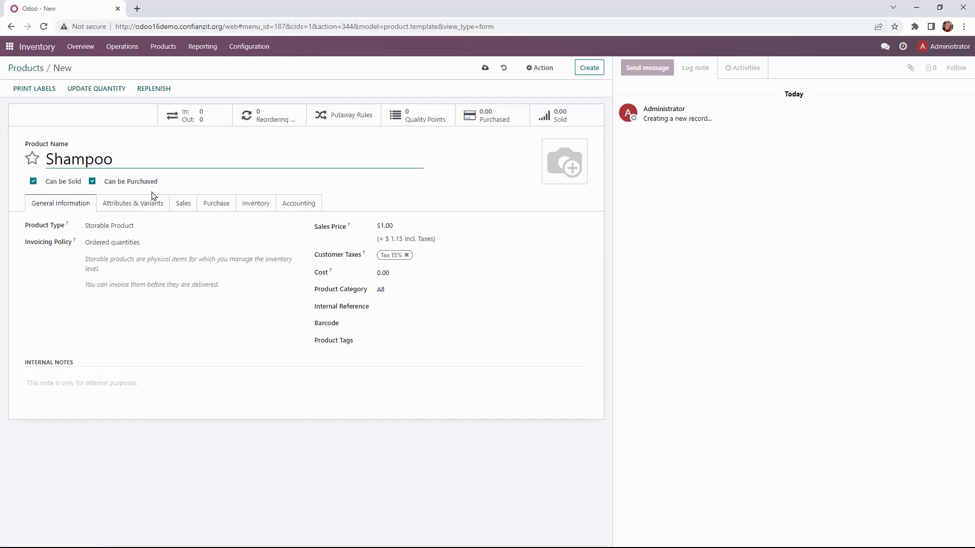
{"action": "left_click", "coordinate": [186, 227]}
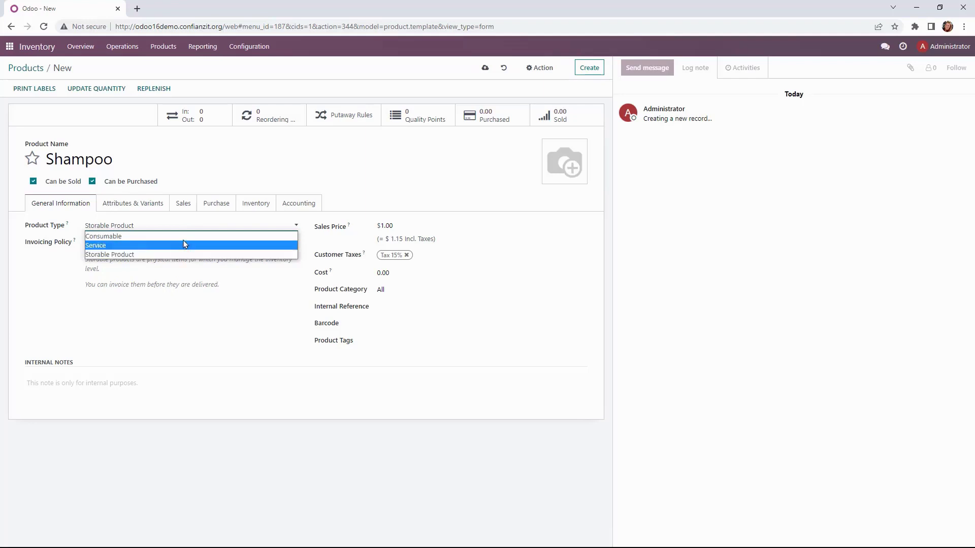
{"action": "left_click", "coordinate": [193, 227]}
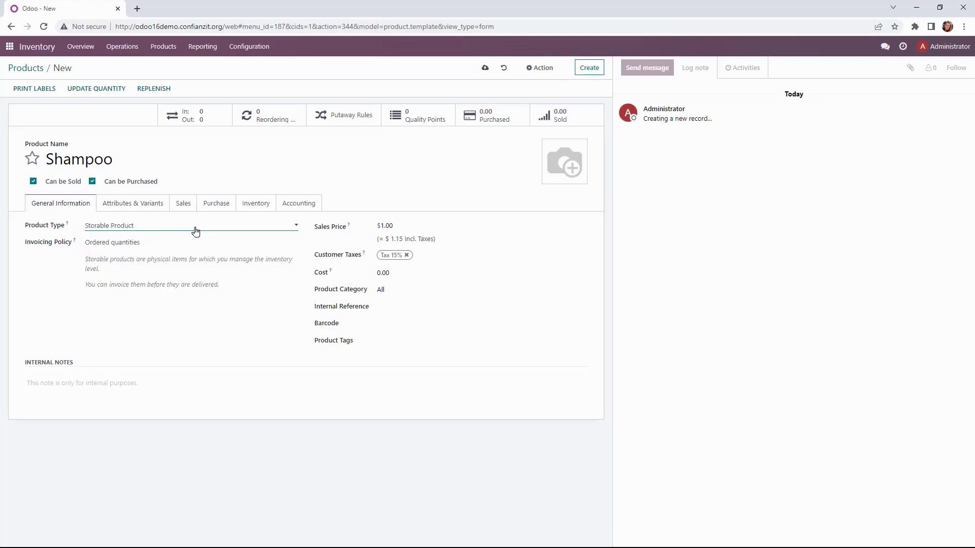
{"action": "left_click", "coordinate": [215, 248]}
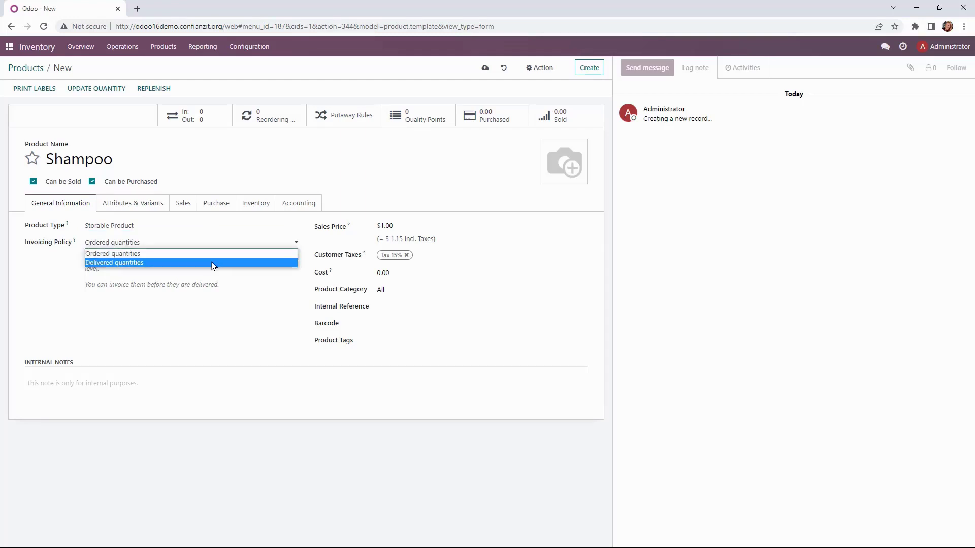
{"action": "left_click", "coordinate": [208, 256]}
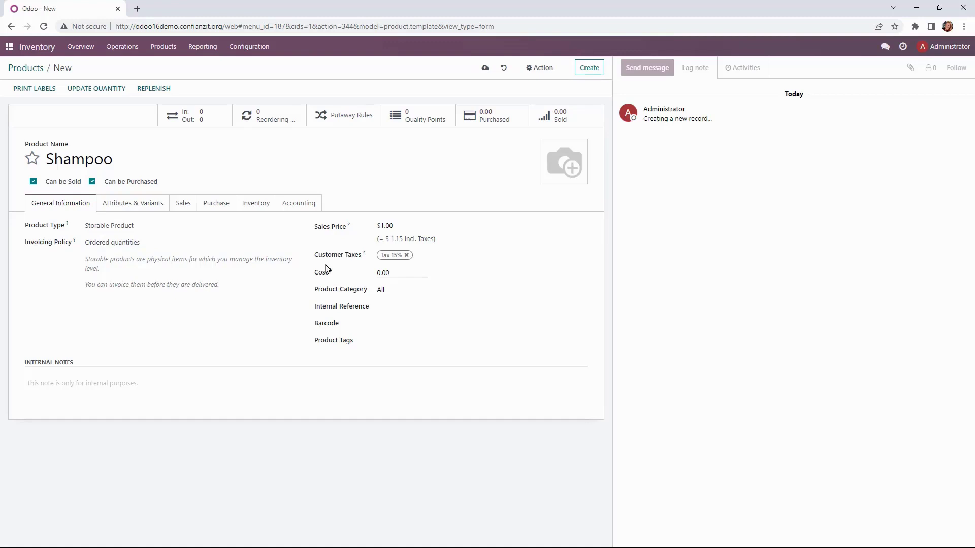
Step: Set Shampoo's sales price to 12.00 and its category to All / Saleable / Goods
{"action": "left_click", "coordinate": [356, 223]}
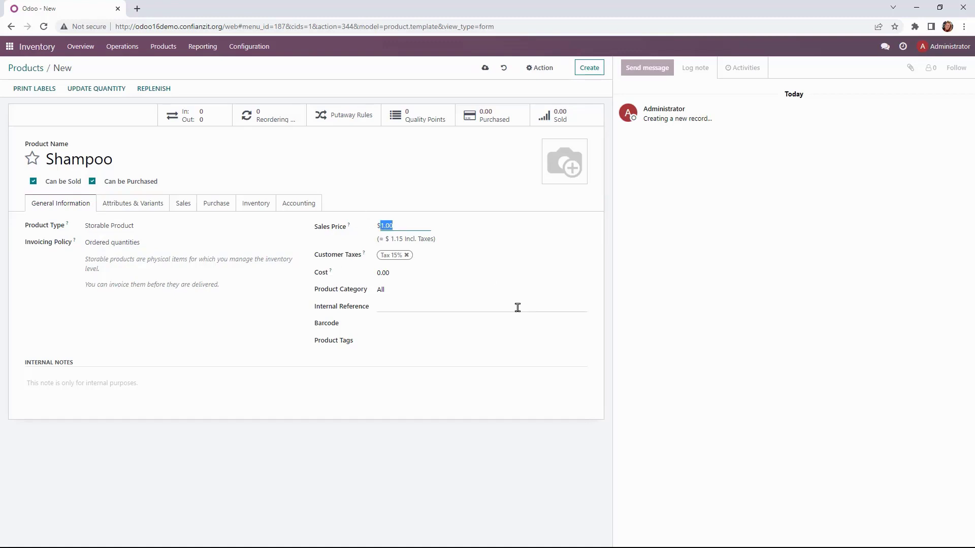
{"action": "type", "text": "12"}
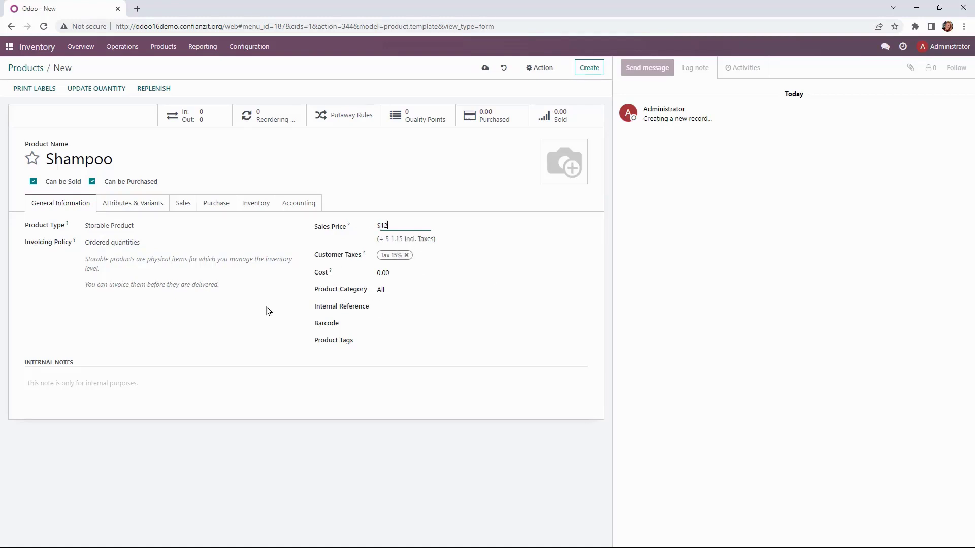
{"action": "left_click", "coordinate": [394, 274]}
{"action": "left_click_drag", "start_coordinate": [394, 274], "coordinate": [363, 274]}
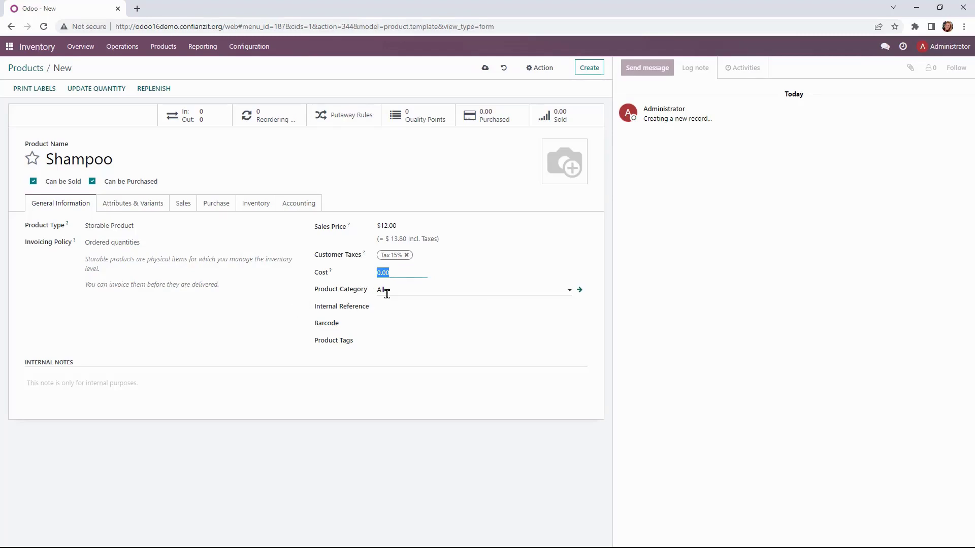
{"action": "left_click", "coordinate": [406, 289]}
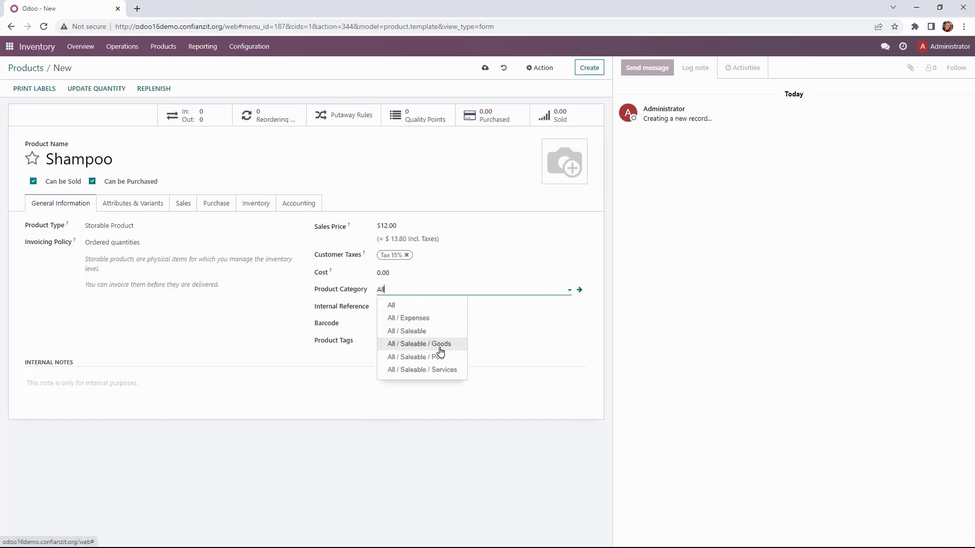
{"action": "left_click", "coordinate": [440, 347]}
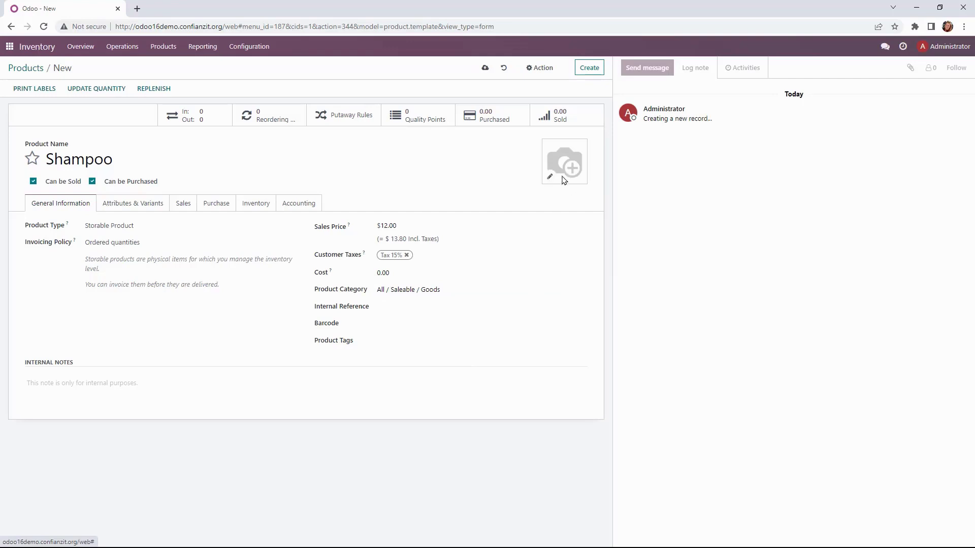
Step: Upload the Shampoo image from Barber Shop/Images as the product photo
{"action": "left_click", "coordinate": [550, 178]}
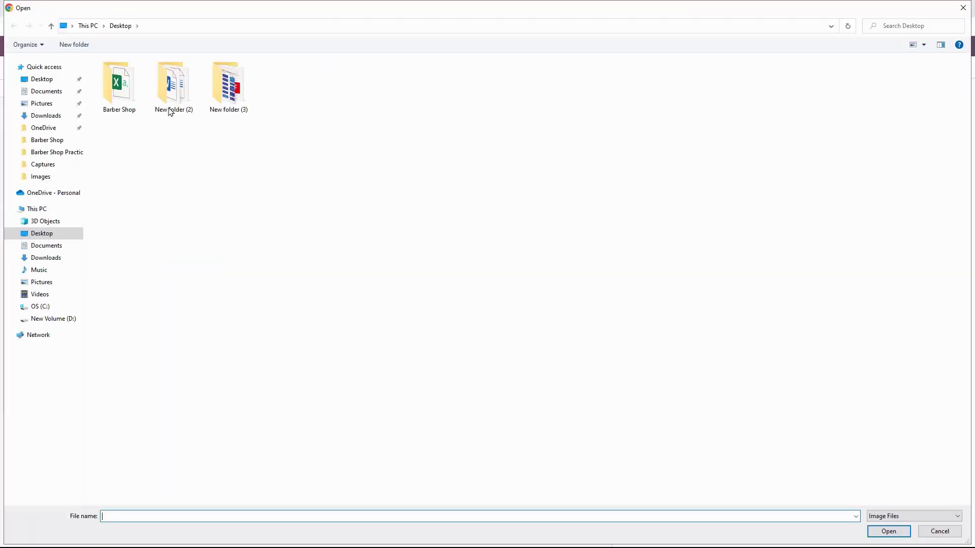
{"action": "left_click", "coordinate": [125, 98]}
{"action": "double_click", "coordinate": [125, 99]}
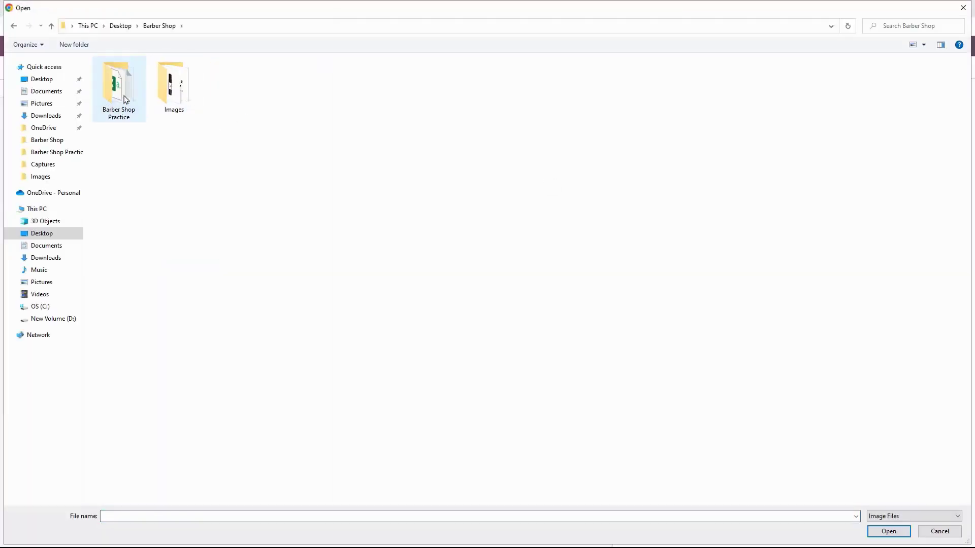
{"action": "double_click", "coordinate": [172, 96]}
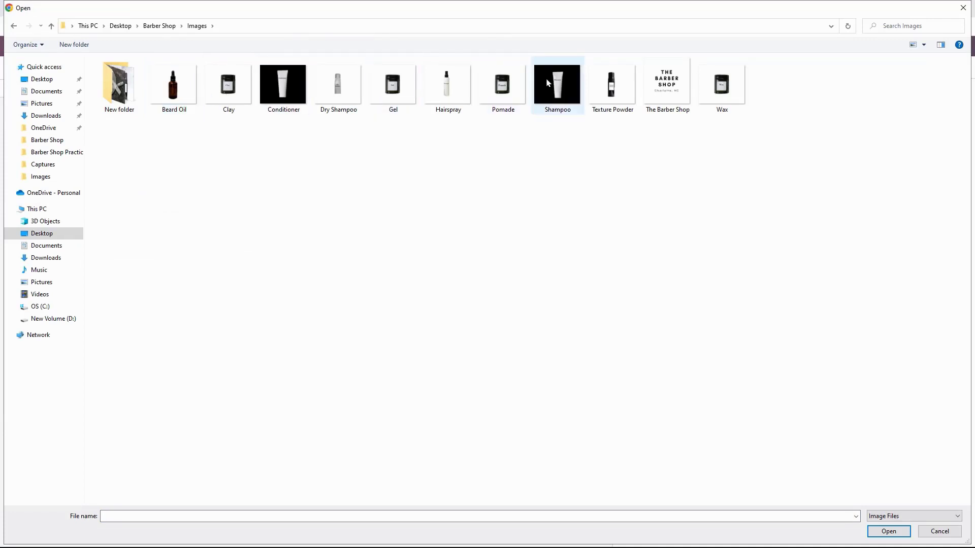
{"action": "double_click", "coordinate": [543, 99]}
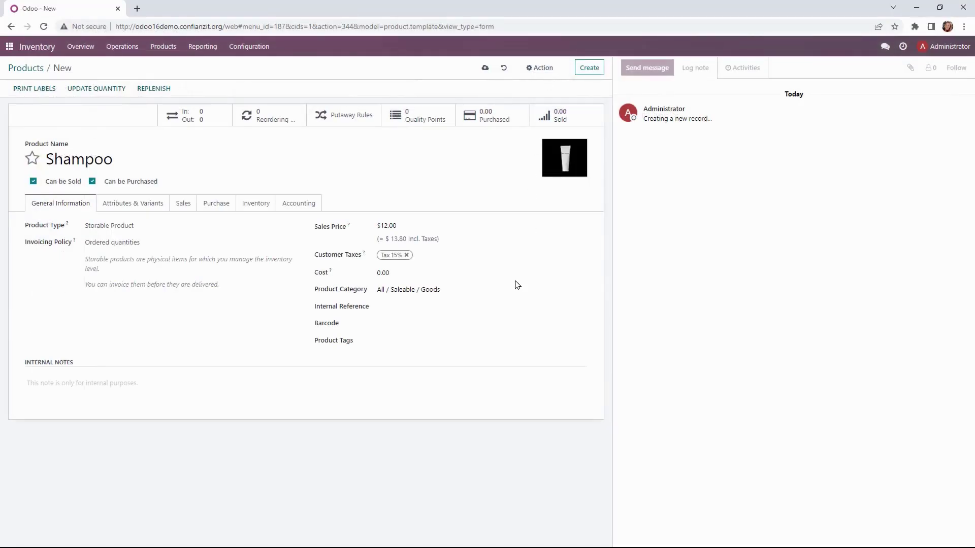
Step: Add a Size attribute line to Shampoo with values 6oz and 14oz
{"action": "left_click", "coordinate": [136, 204]}
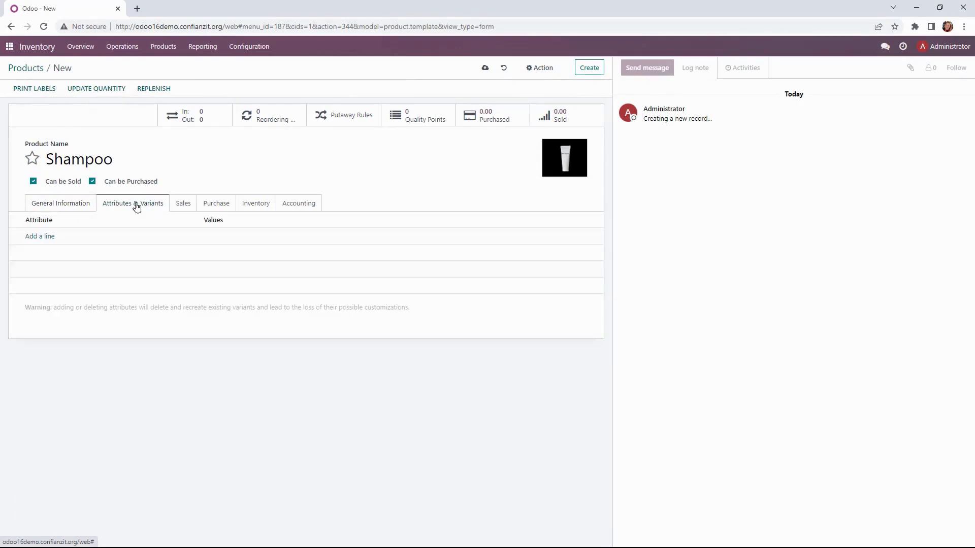
{"action": "left_click", "coordinate": [44, 239]}
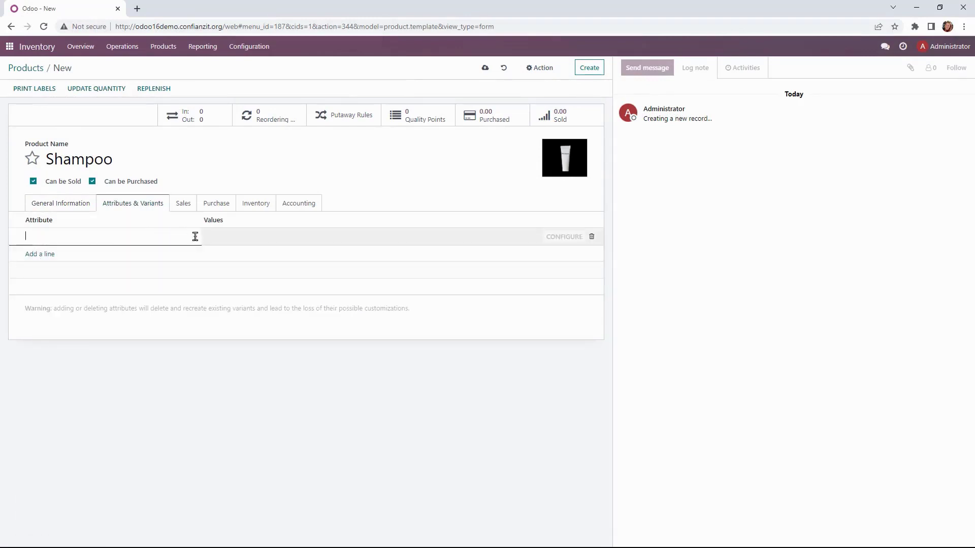
{"action": "left_click", "coordinate": [194, 236]}
{"action": "left_click", "coordinate": [34, 250]}
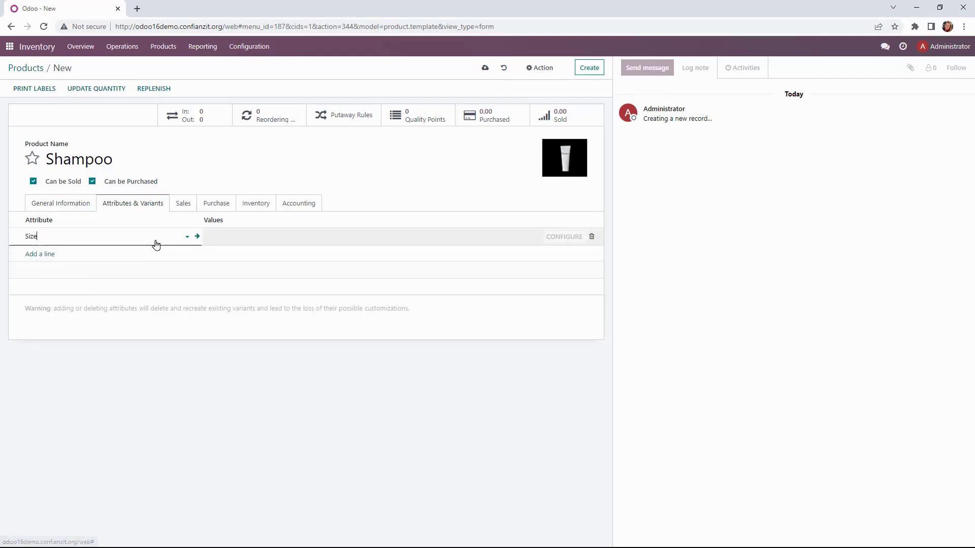
{"action": "left_click", "coordinate": [212, 238]}
{"action": "type", "text": "6"}
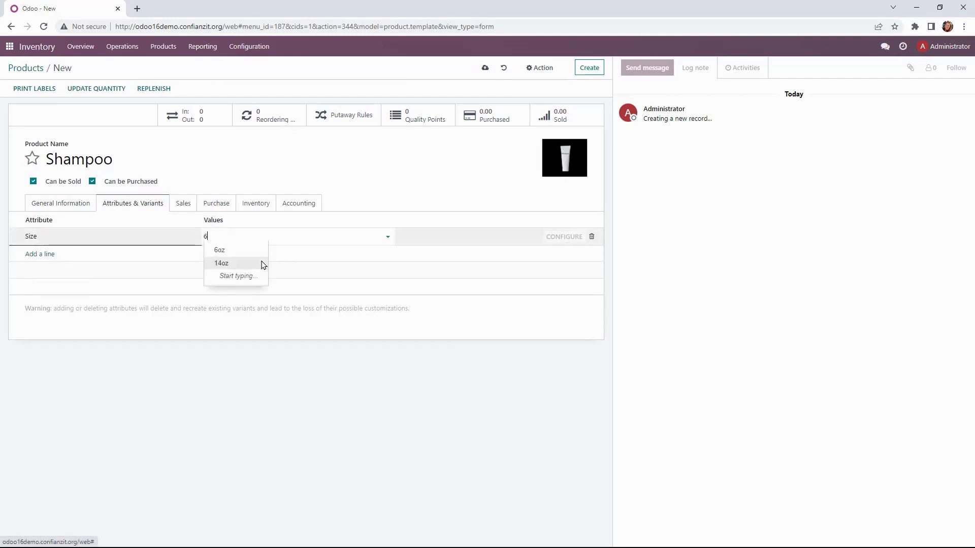
{"action": "left_click", "coordinate": [256, 250]}
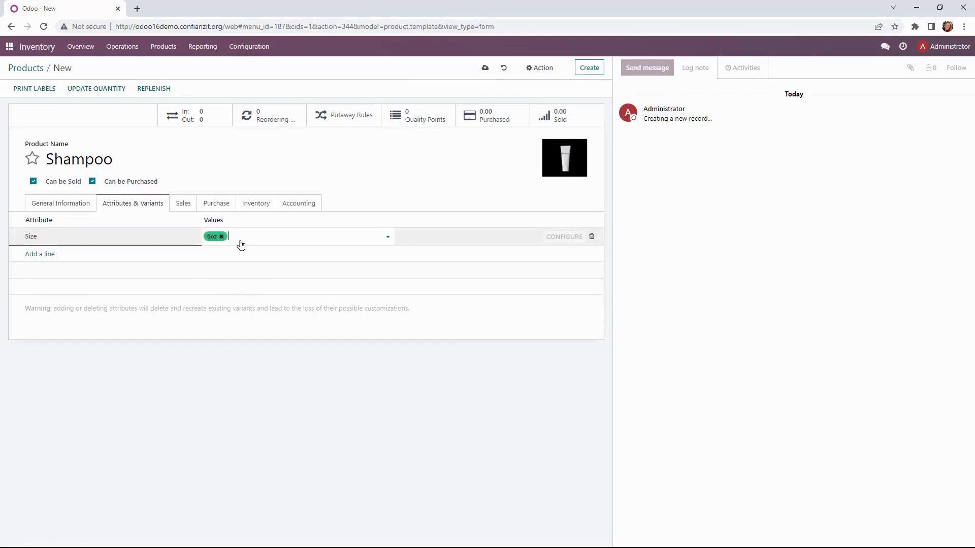
{"action": "left_click", "coordinate": [244, 244]}
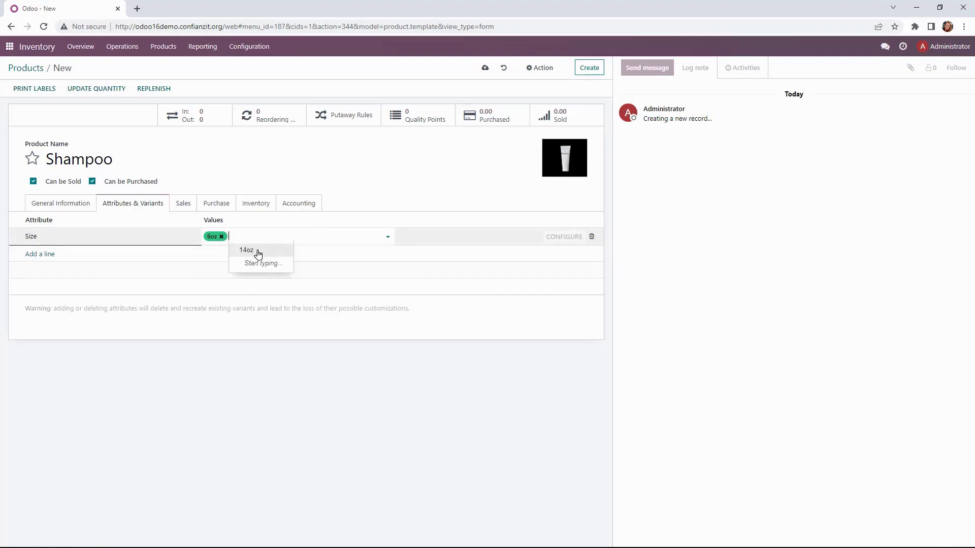
{"action": "left_click", "coordinate": [257, 250]}
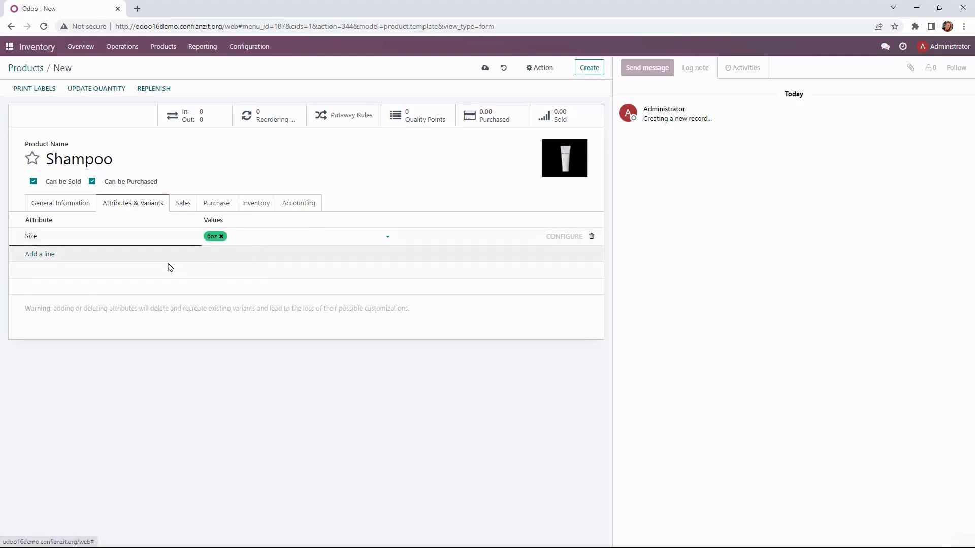
Step: Add a Scent attribute line with values Fresh Pine and Peppermint
{"action": "left_click", "coordinate": [48, 259]}
{"action": "left_click", "coordinate": [36, 255]}
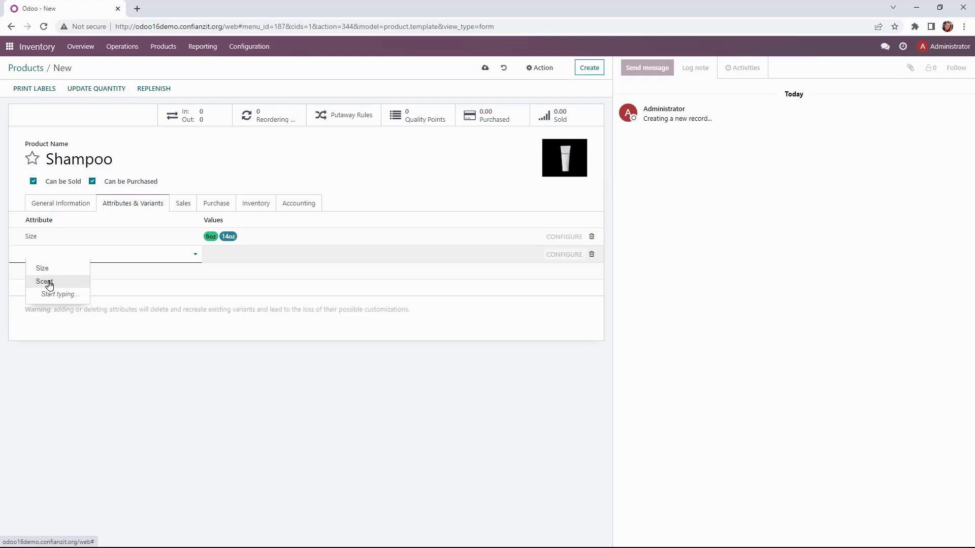
{"action": "left_click", "coordinate": [44, 281]}
{"action": "left_click", "coordinate": [222, 254]}
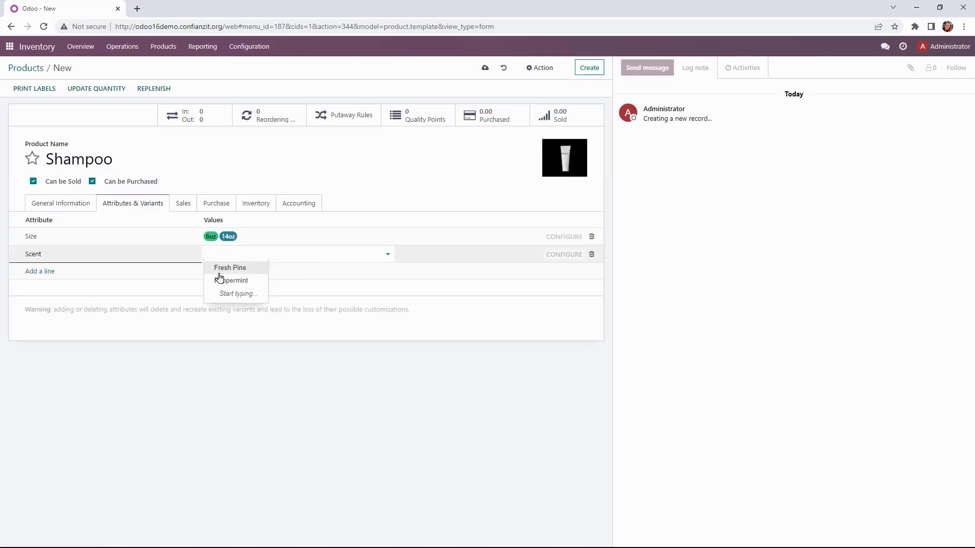
{"action": "left_click", "coordinate": [267, 252]}
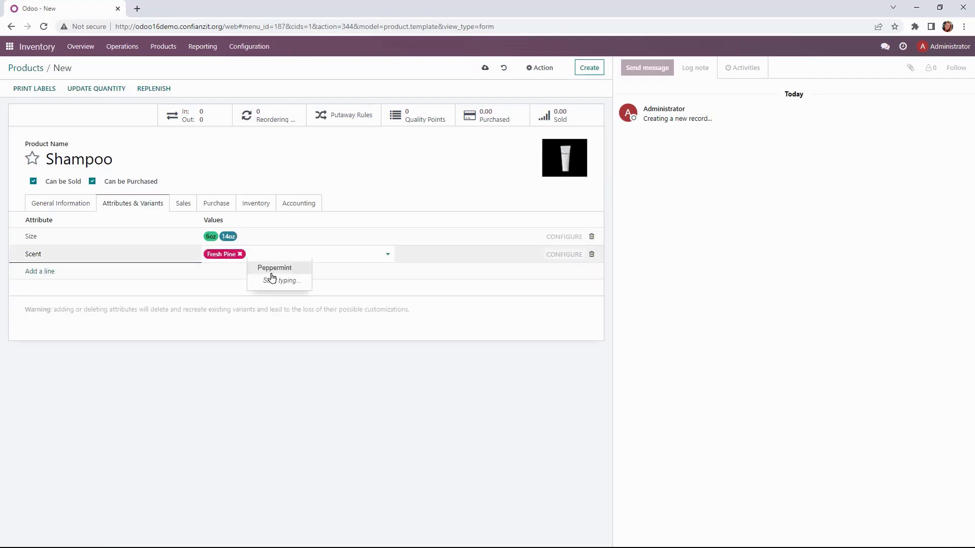
{"action": "left_click", "coordinate": [273, 271]}
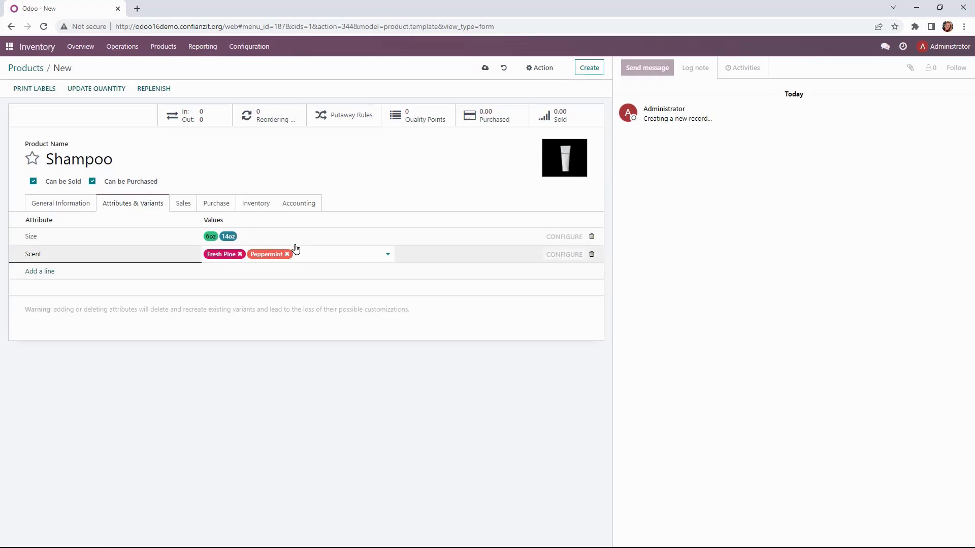
{"action": "left_click", "coordinate": [477, 189]}
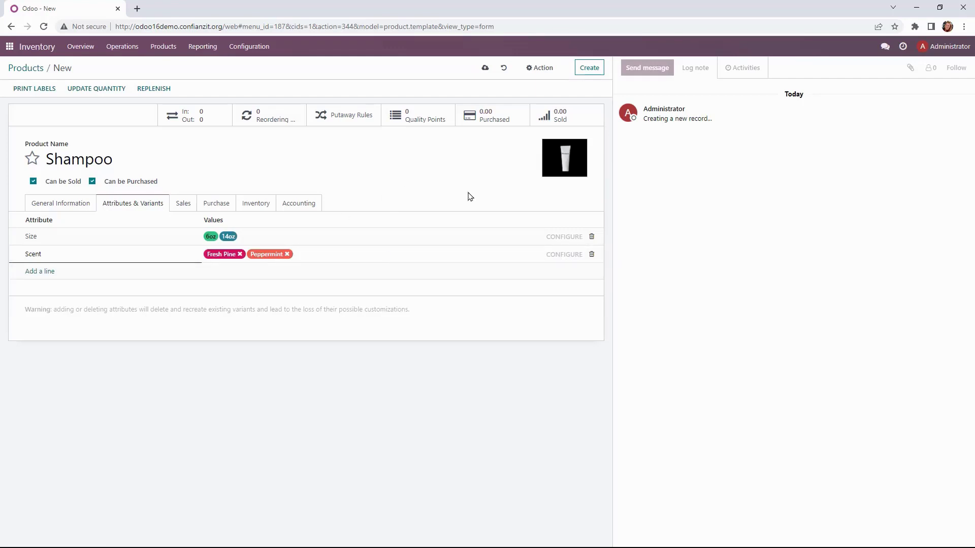
Step: Save Shampoo, give the 14oz Size value a 4.00 extra price, and return to Shampoo
{"action": "left_click", "coordinate": [484, 67]}
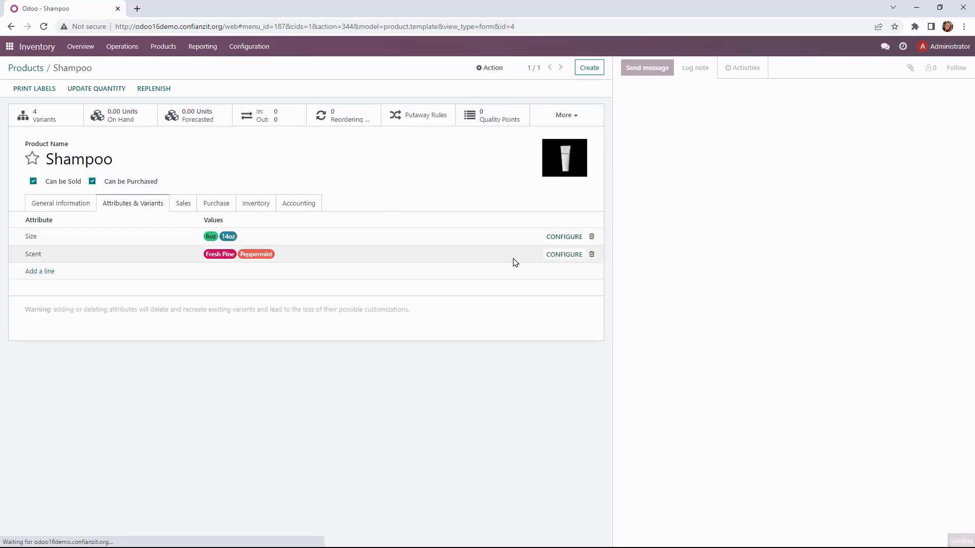
{"action": "left_click", "coordinate": [557, 239]}
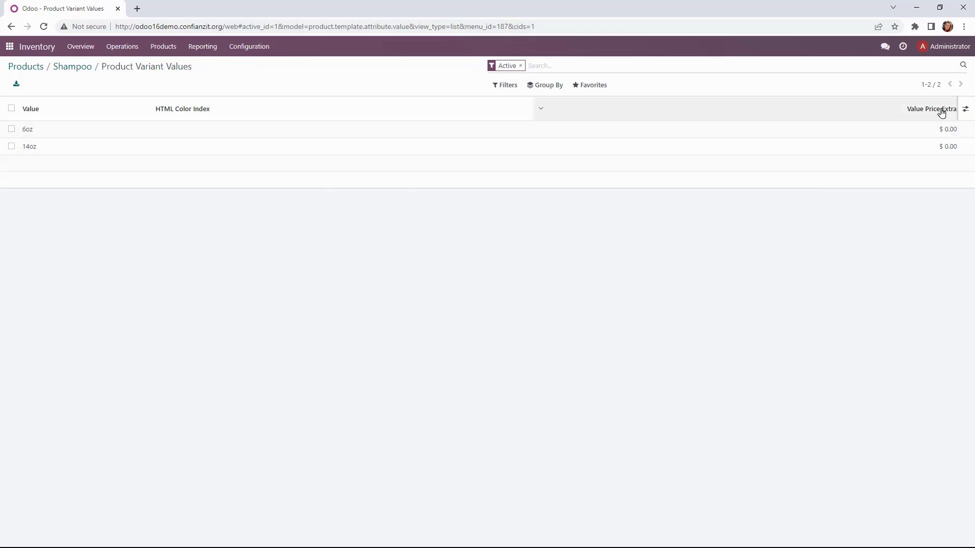
{"action": "left_click", "coordinate": [29, 147]}
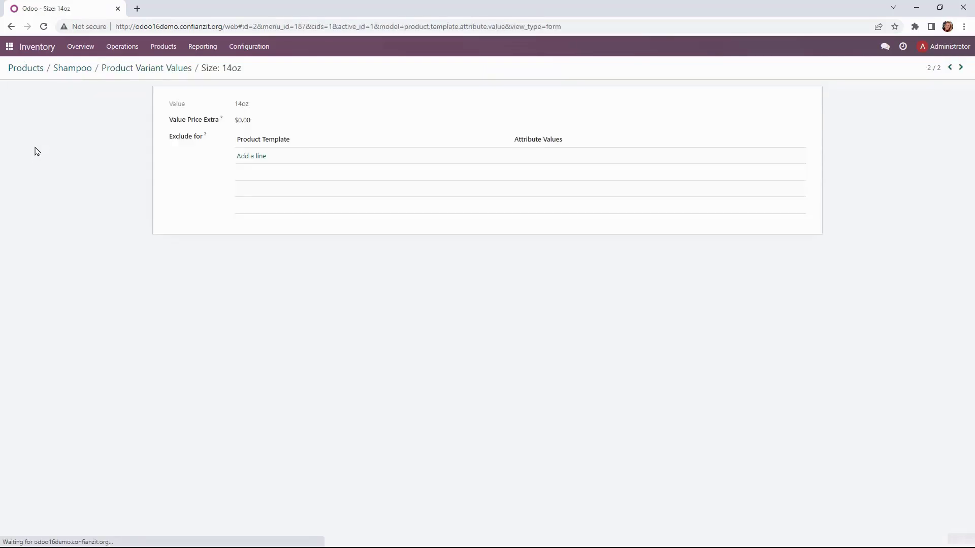
{"action": "left_click", "coordinate": [279, 121]}
{"action": "key", "text": "ctrl+a"}
{"action": "type", "text": "4"}
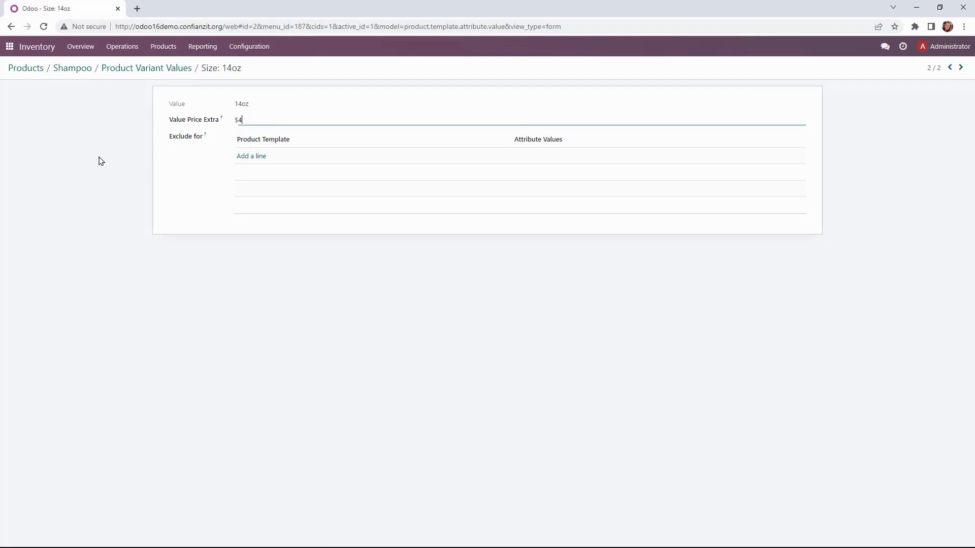
{"action": "left_click", "coordinate": [548, 238]}
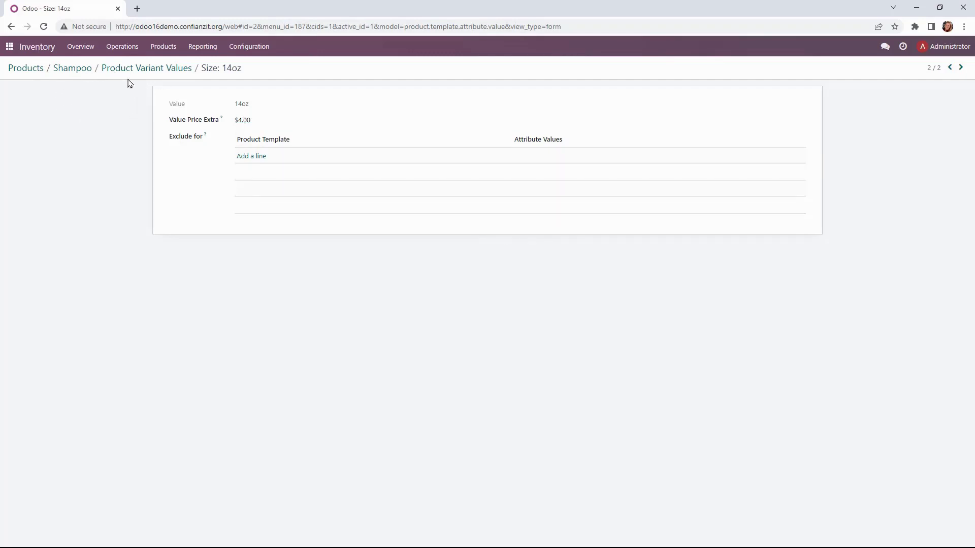
{"action": "left_click", "coordinate": [156, 76]}
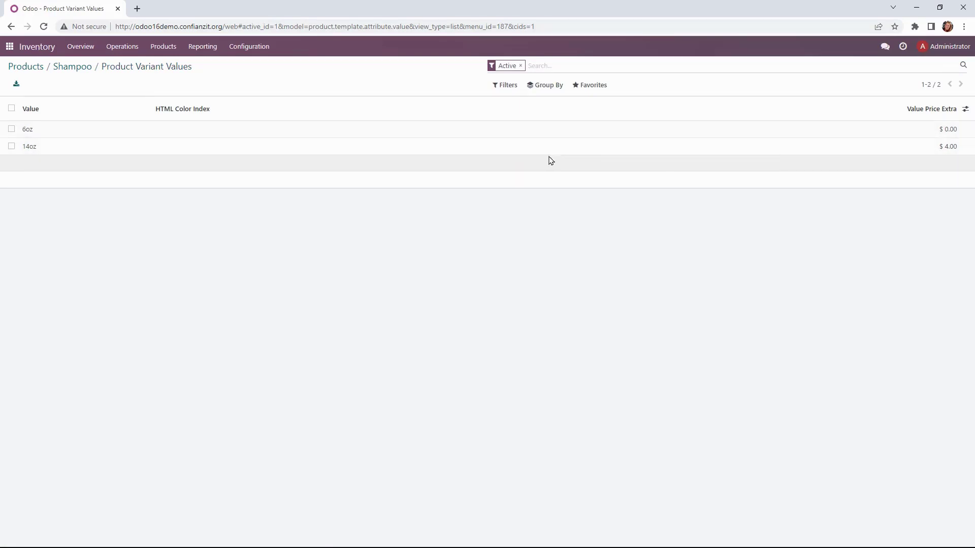
{"action": "left_click", "coordinate": [85, 74]}
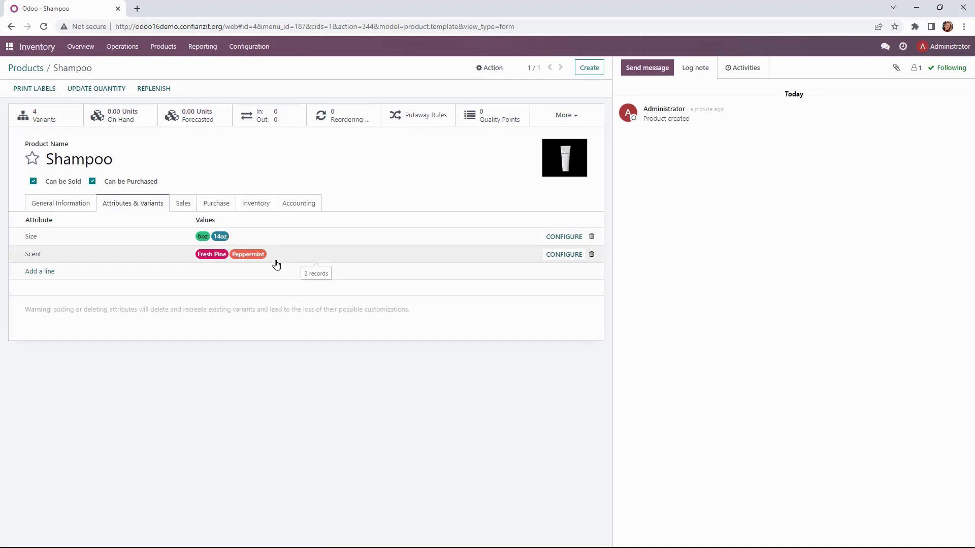
Step: Make Shampoo available in POS and add vendor Private Label Hair Care for 6oz Fresh Pine at 3.00
{"action": "left_click", "coordinate": [183, 205]}
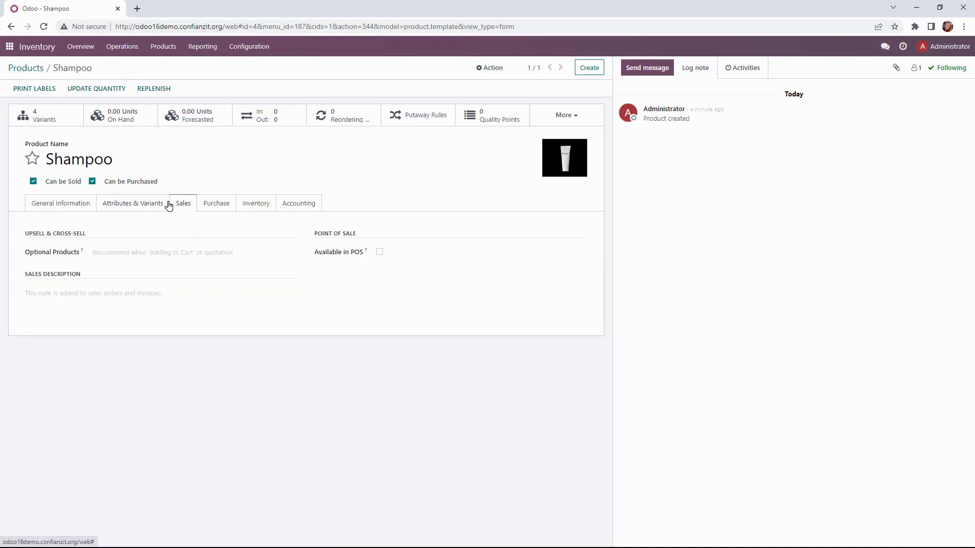
{"action": "left_click", "coordinate": [379, 253]}
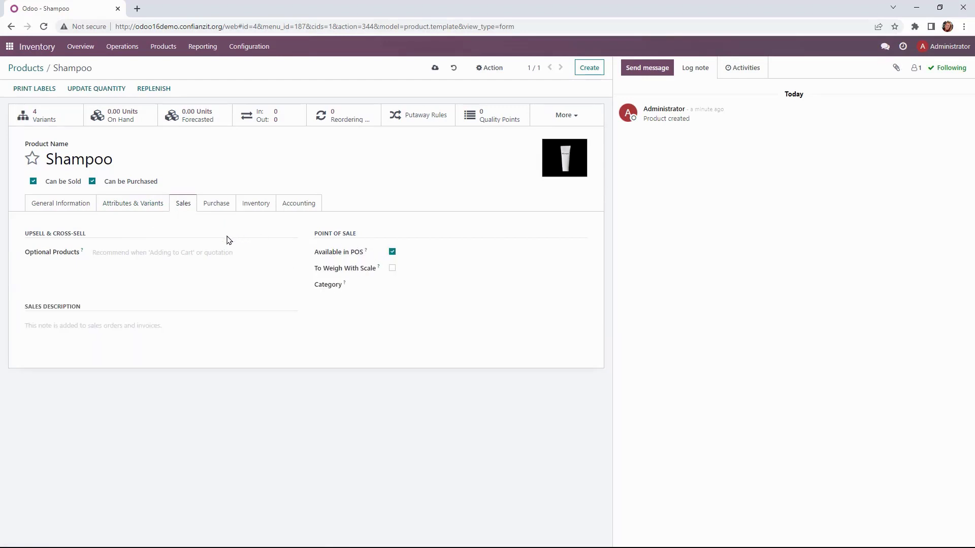
{"action": "left_click", "coordinate": [212, 204]}
{"action": "left_click", "coordinate": [180, 232]}
{"action": "left_click", "coordinate": [178, 236]}
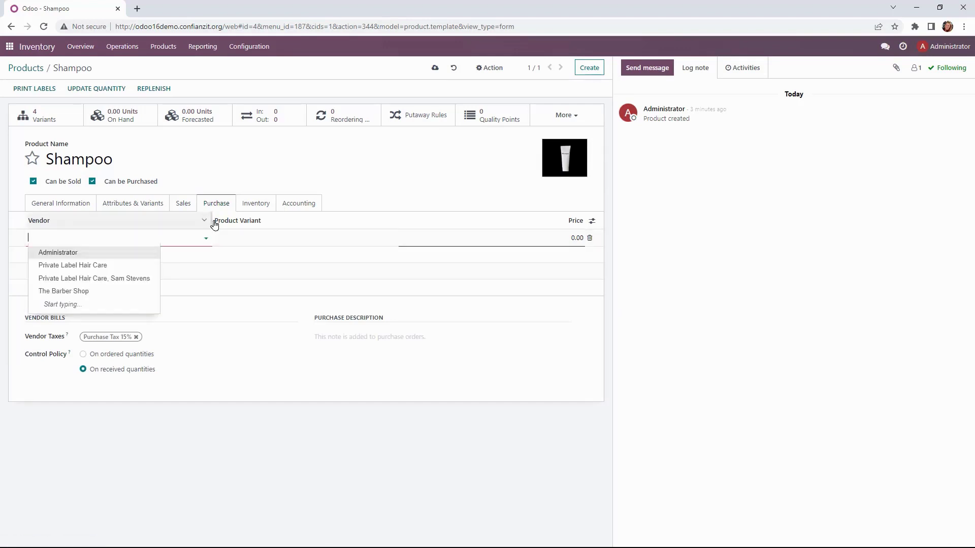
{"action": "left_click", "coordinate": [89, 265]}
{"action": "left_click", "coordinate": [269, 239]}
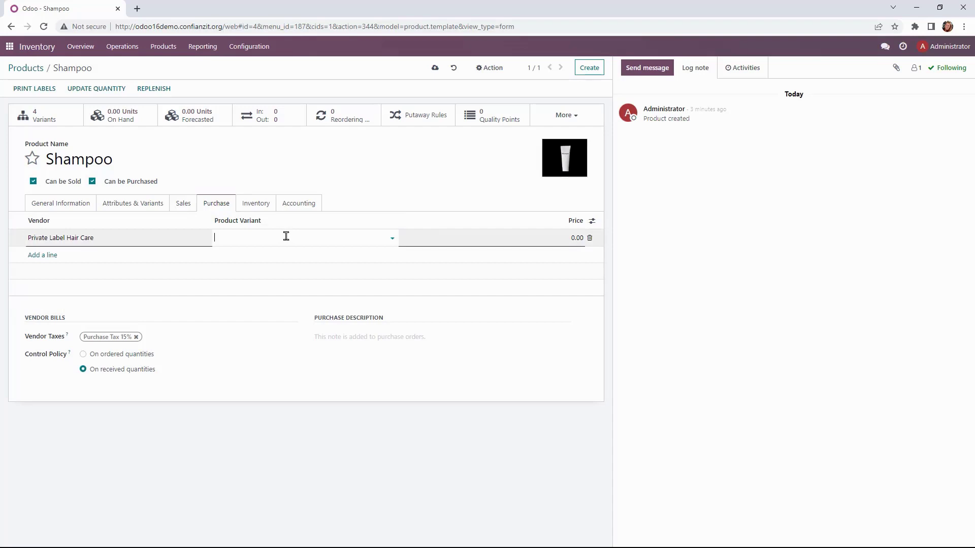
{"action": "left_click", "coordinate": [303, 272]}
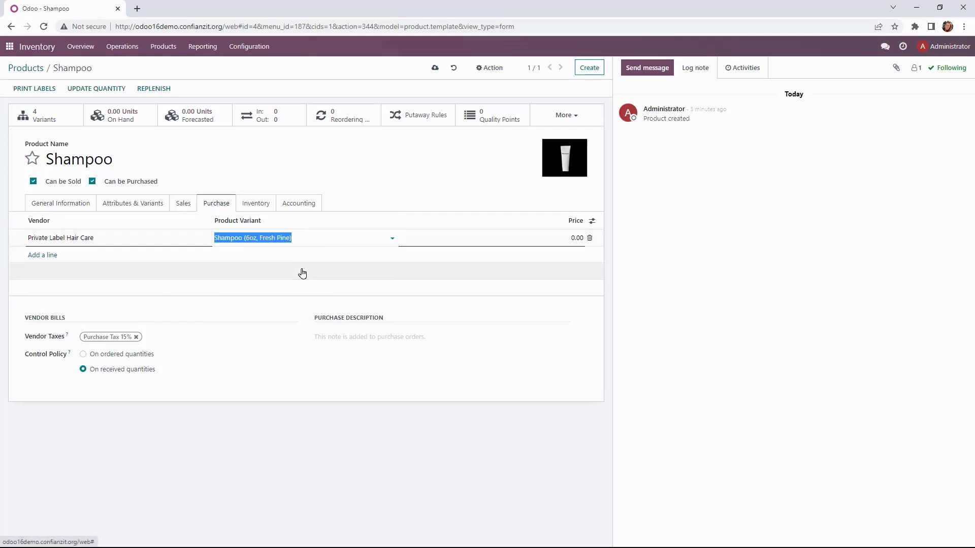
{"action": "left_click", "coordinate": [574, 237]}
{"action": "type", "text": "3"}
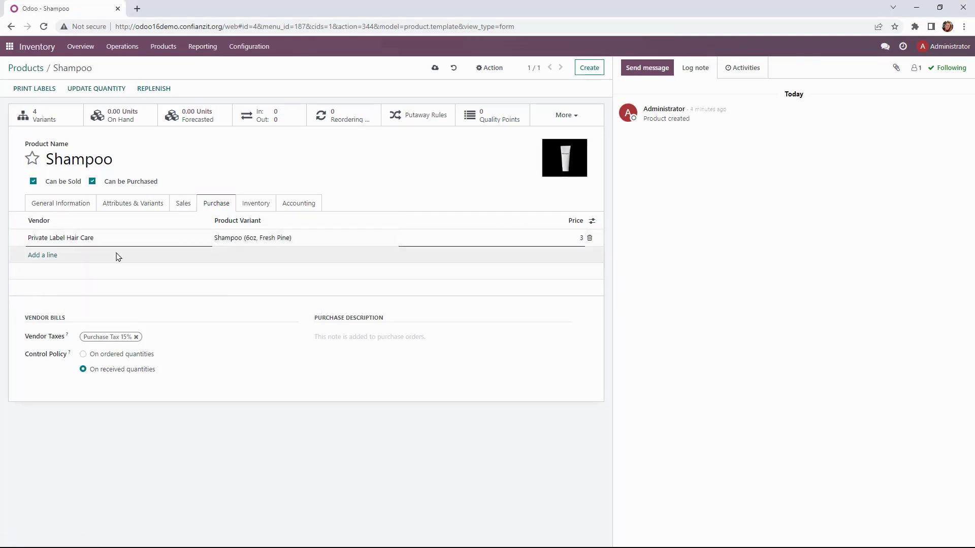
Step: Add a Private Label Hair Care vendor line for 6oz Peppermint at 3.00
{"action": "left_click", "coordinate": [52, 256]}
{"action": "left_click", "coordinate": [54, 254]}
{"action": "left_click", "coordinate": [62, 282]}
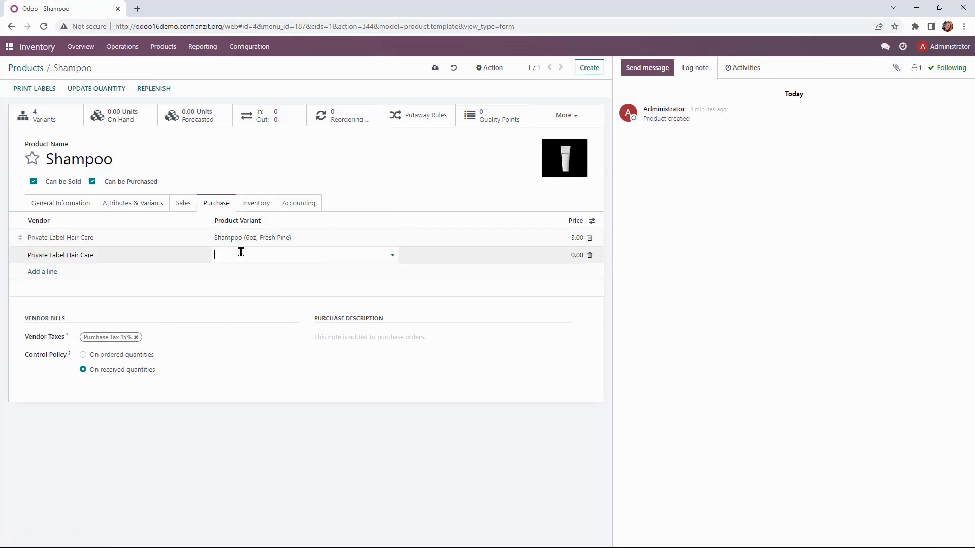
{"action": "left_click", "coordinate": [239, 254]}
{"action": "left_click", "coordinate": [259, 295]}
{"action": "left_click", "coordinate": [570, 255]}
{"action": "type", "text": "3"}
{"action": "left_click", "coordinate": [176, 319]}
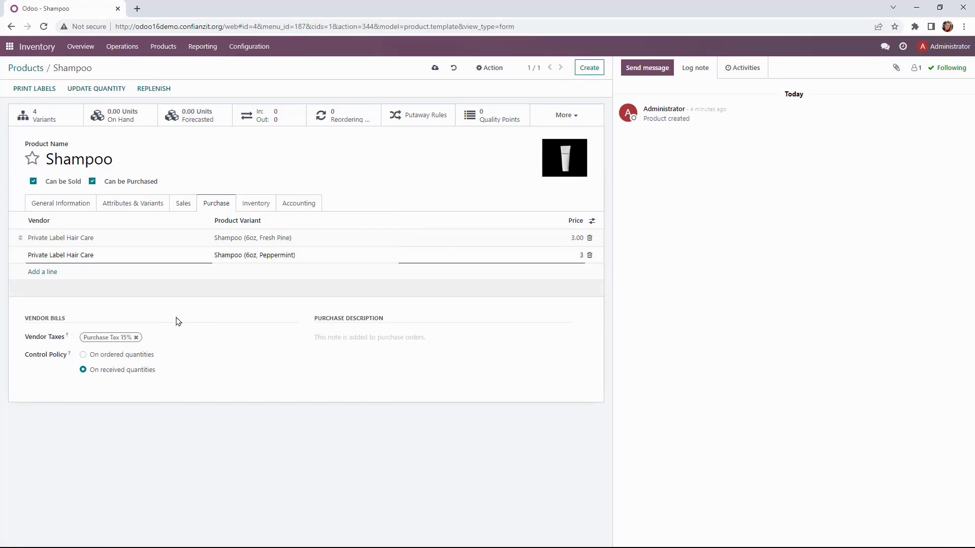
Step: Add two more Private Label Hair Care vendor lines at 5.00, including 14oz Fresh Pine
{"action": "left_click", "coordinate": [43, 272]}
{"action": "left_click", "coordinate": [164, 270]}
{"action": "left_click", "coordinate": [147, 303]}
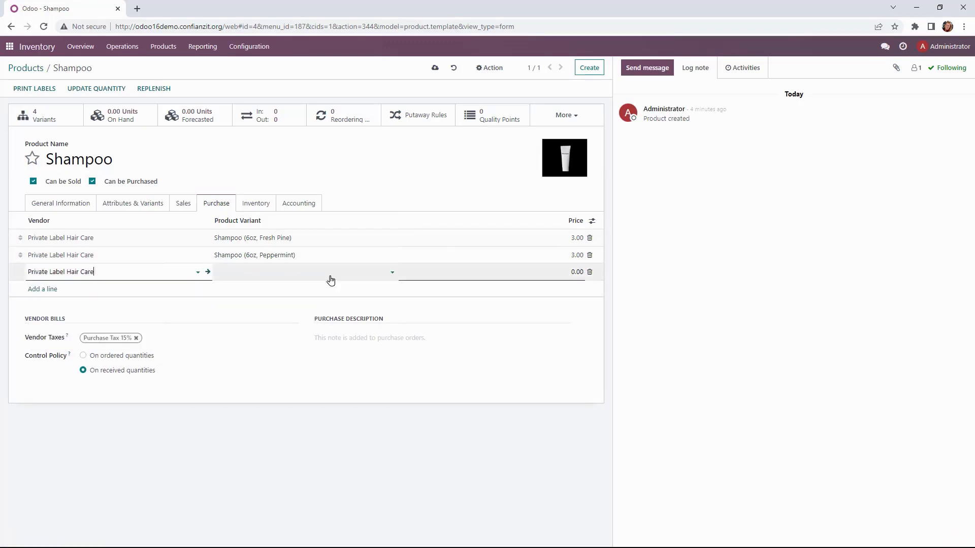
{"action": "left_click", "coordinate": [329, 274]}
{"action": "left_click", "coordinate": [322, 319]}
{"action": "left_click", "coordinate": [573, 281]}
{"action": "type", "text": "5"}
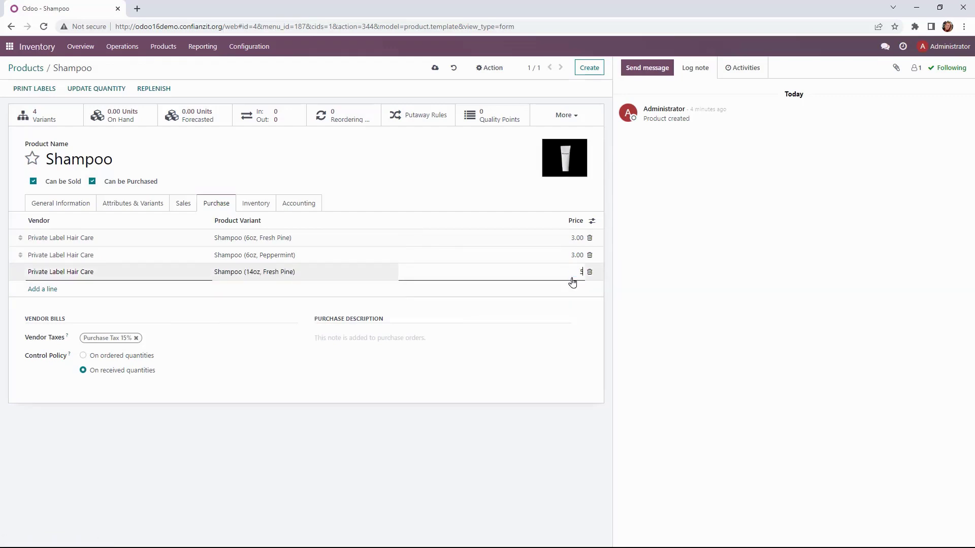
{"action": "left_click", "coordinate": [44, 289]}
{"action": "left_click", "coordinate": [108, 289]}
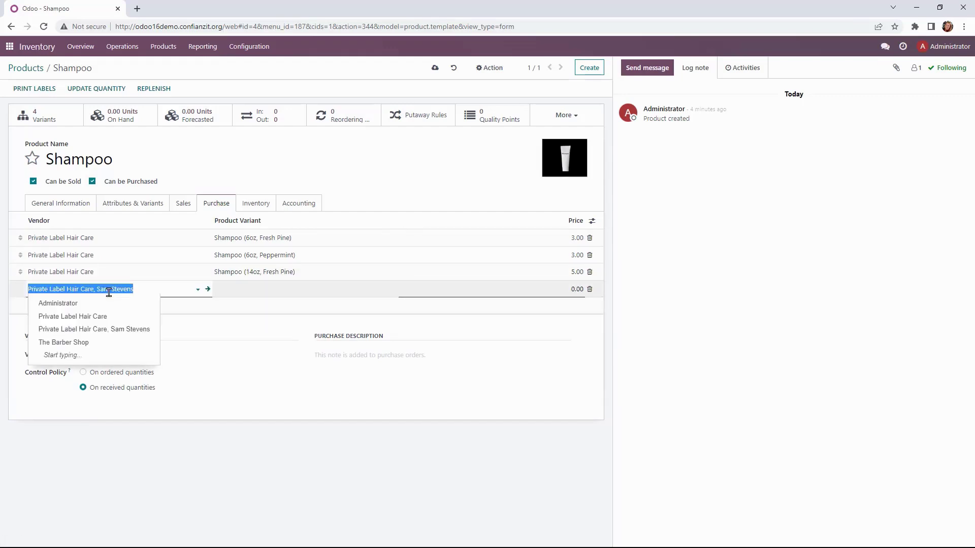
{"action": "left_click", "coordinate": [81, 316]}
{"action": "left_click", "coordinate": [577, 289]}
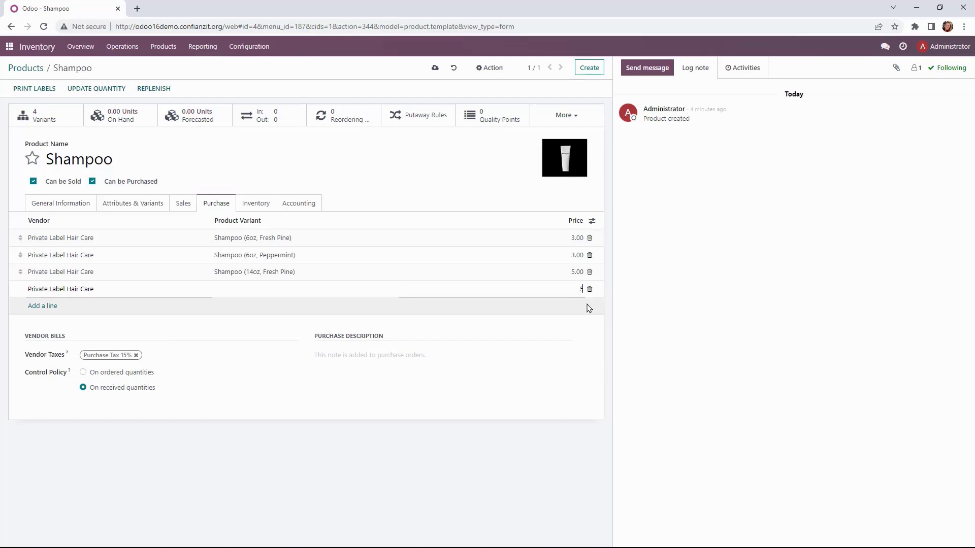
{"action": "left_click", "coordinate": [569, 336]}
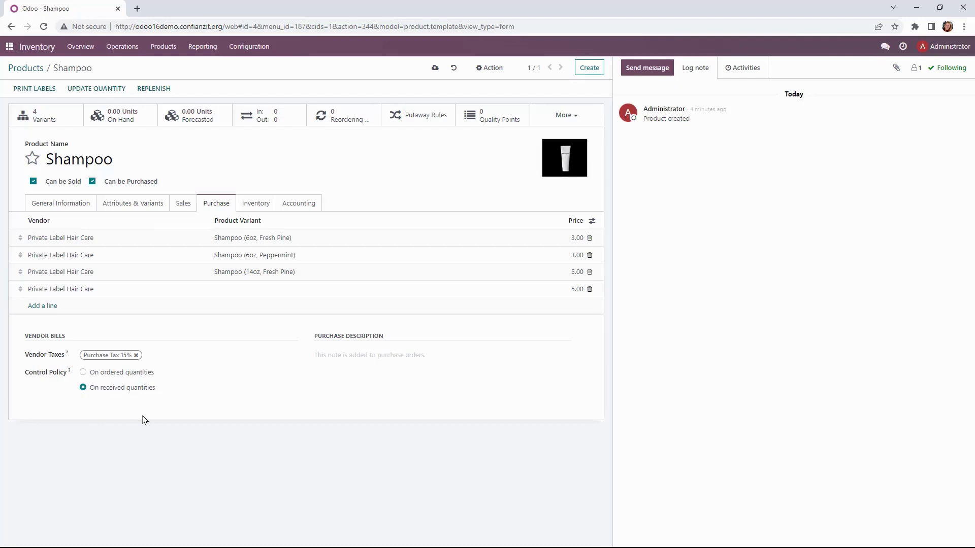
Step: Give Shampoo the Replenish on Order (MTO) route, lot tracking with expiration dates, and a 90-day alert
{"action": "left_click", "coordinate": [255, 203]}
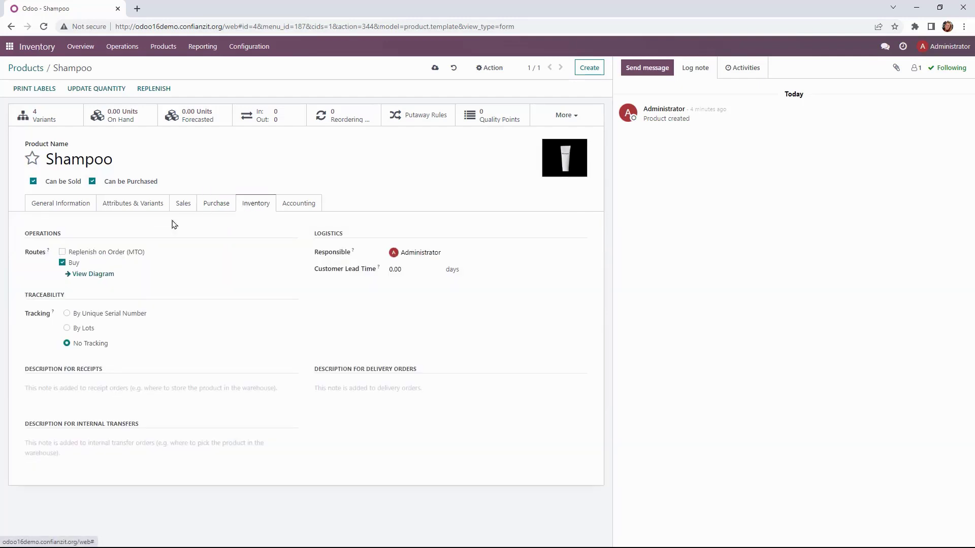
{"action": "left_click", "coordinate": [84, 256]}
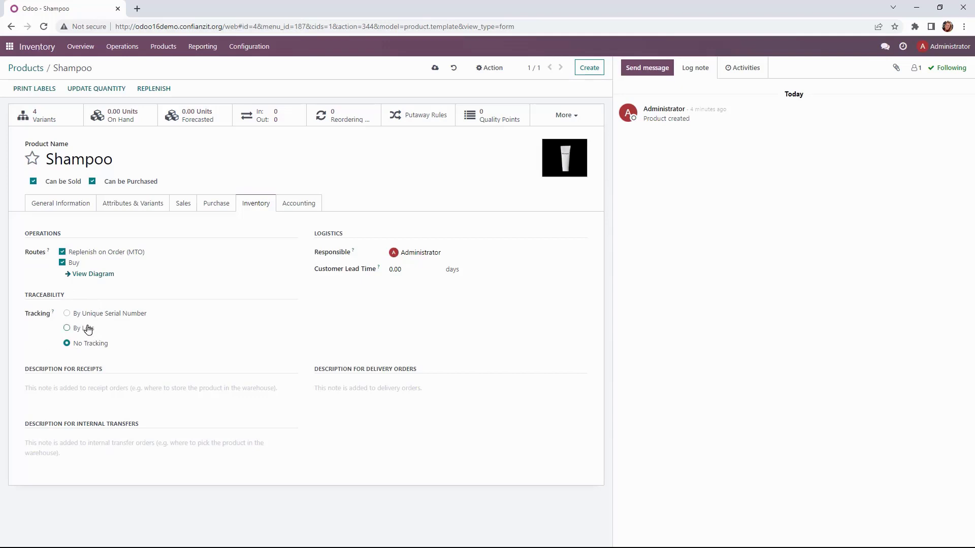
{"action": "left_click", "coordinate": [87, 363]}
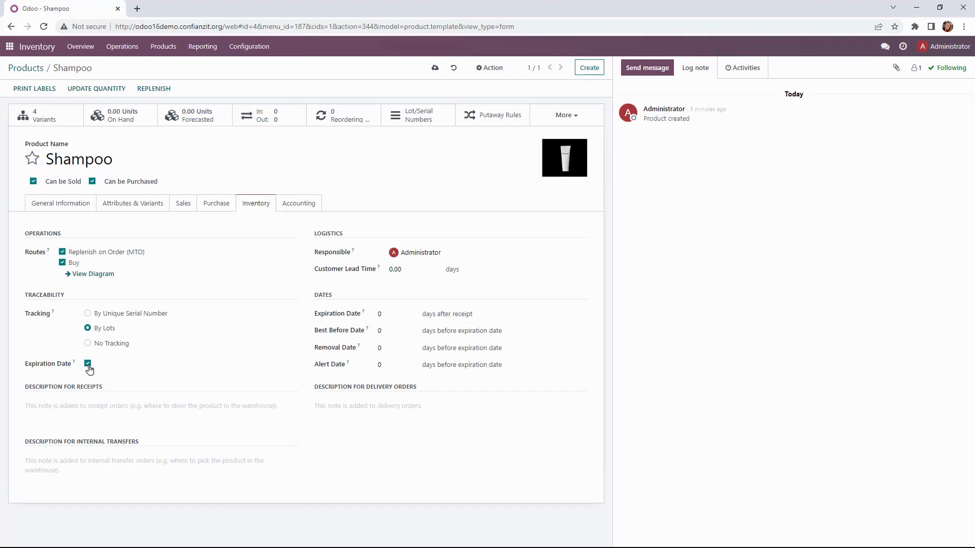
{"action": "left_click", "coordinate": [394, 366]}
{"action": "left_click", "coordinate": [244, 372]}
{"action": "mouse_move", "coordinate": [350, 367]}
Step: Review Shampoo's accounting settings and list its four variants (6oz at 12.00, 14oz at 16.00)
{"action": "left_click", "coordinate": [294, 203]}
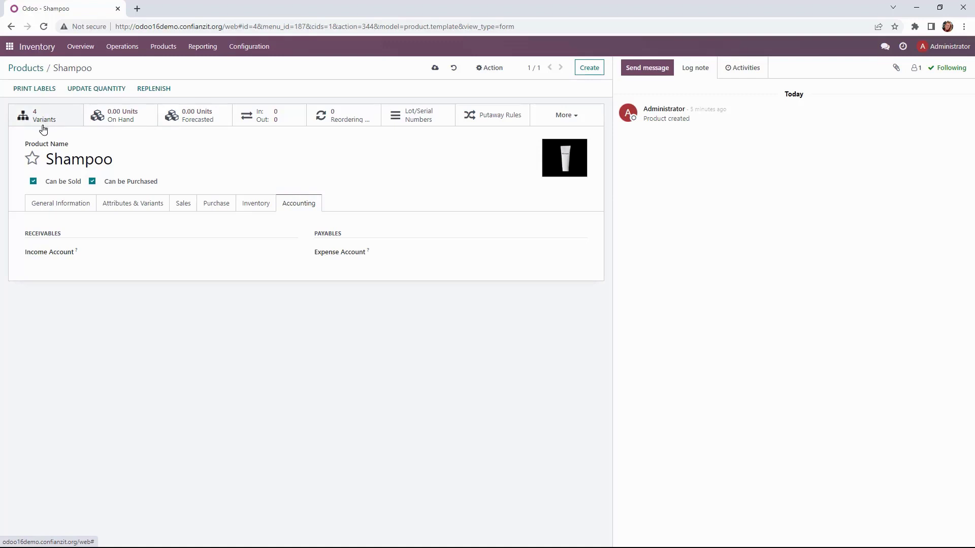
{"action": "left_click", "coordinate": [27, 121]}
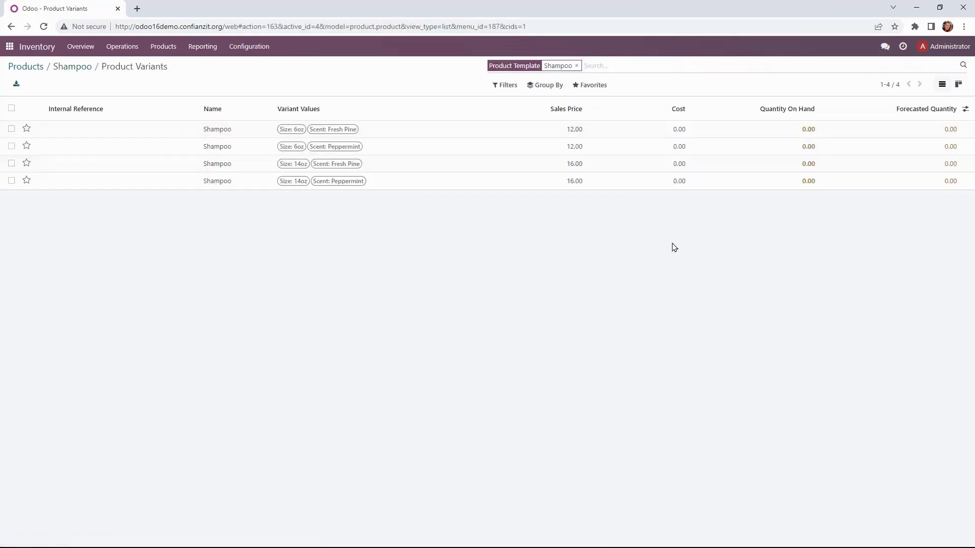
Step: Create the Conditioner product with a sales price of 10
{"action": "left_click", "coordinate": [25, 66]}
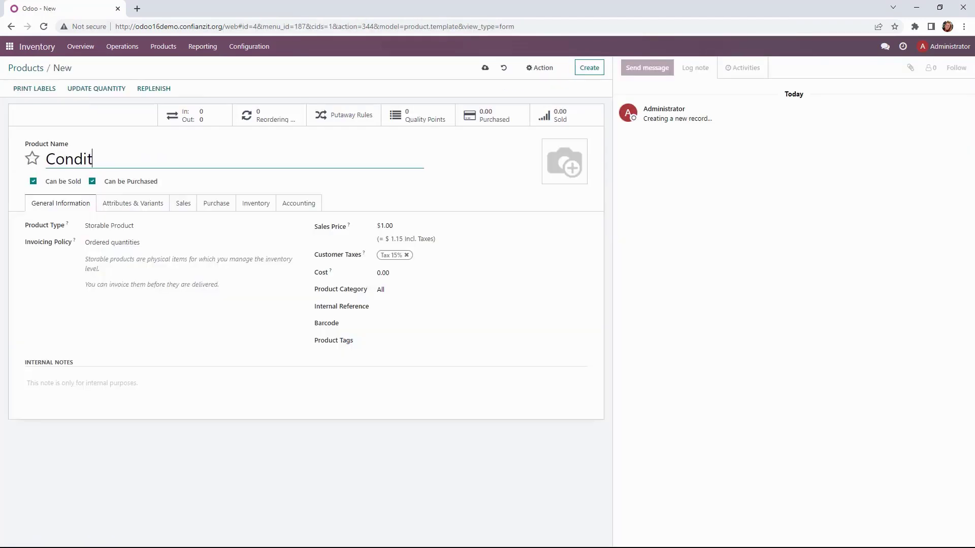
{"action": "type", "text": "oner"}
{"action": "left_click", "coordinate": [337, 218]}
{"action": "type", "text": "10"}
{"action": "left_click", "coordinate": [380, 274]}
{"action": "left_click", "coordinate": [404, 290]}
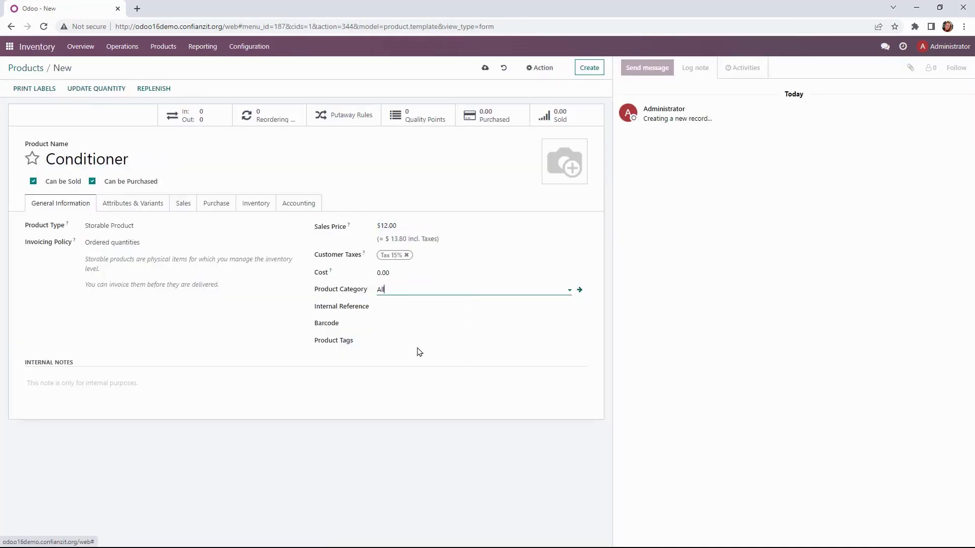
Step: Add Size (6oz, 14oz) and Scent (Fresh Pine, Peppermint) attribute lines to Conditioner
{"action": "left_click", "coordinate": [133, 204]}
{"action": "left_click", "coordinate": [68, 235]}
{"action": "left_click", "coordinate": [70, 254]}
{"action": "left_click", "coordinate": [224, 248]}
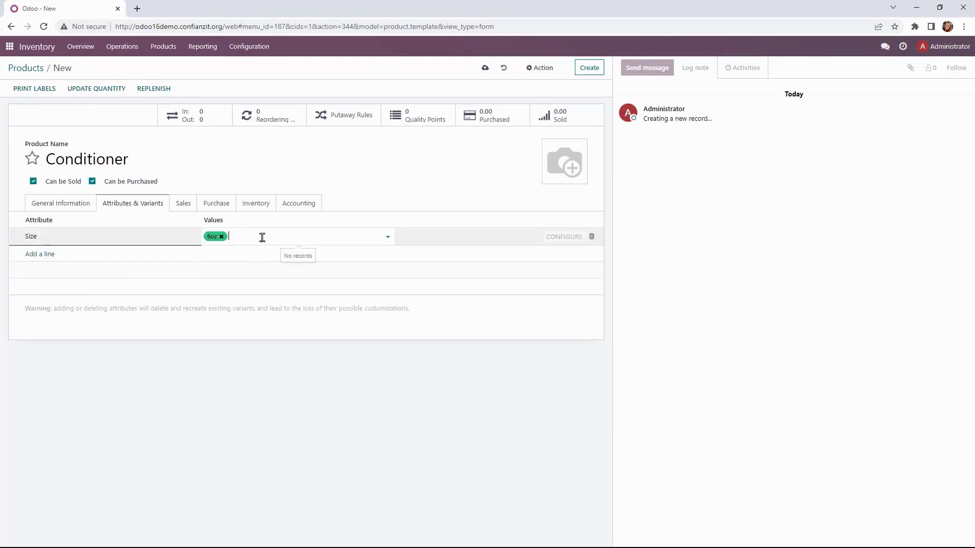
{"action": "left_click", "coordinate": [294, 254]}
{"action": "left_click", "coordinate": [40, 254]}
{"action": "left_click", "coordinate": [56, 272]}
{"action": "left_click", "coordinate": [226, 255]}
{"action": "left_click", "coordinate": [231, 272]}
{"action": "left_click", "coordinate": [255, 254]}
{"action": "left_click", "coordinate": [272, 269]}
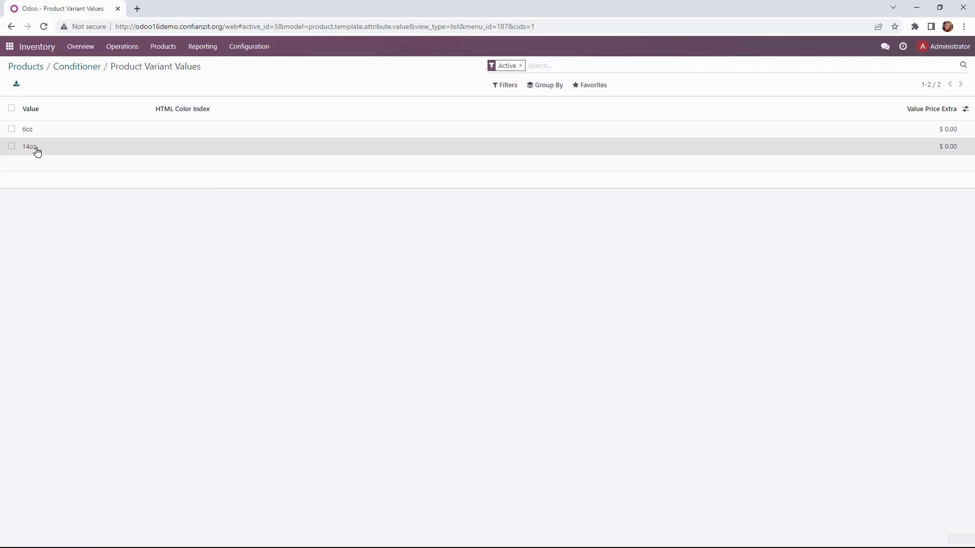
Step: Set the price extra surcharge on the 14oz size value
{"action": "left_click", "coordinate": [35, 148]}
{"action": "type", "text": "2"}
{"action": "left_click", "coordinate": [131, 70]}
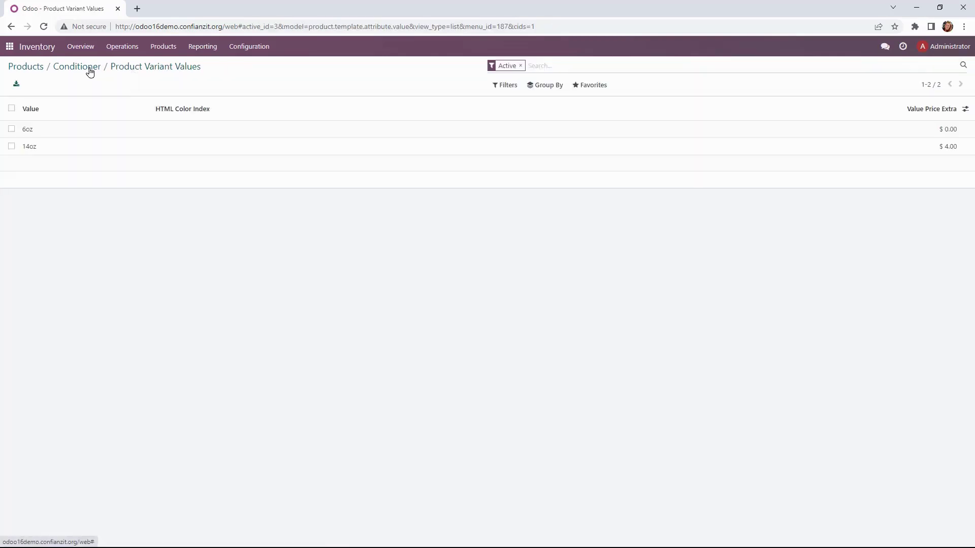
{"action": "left_click", "coordinate": [90, 69]}
Step: Add Private Label Hair Care vendor prices of 3 for the 6oz Fresh Pine and Peppermint variants
{"action": "left_click", "coordinate": [184, 209]}
{"action": "left_click", "coordinate": [226, 205]}
{"action": "left_click", "coordinate": [41, 238]}
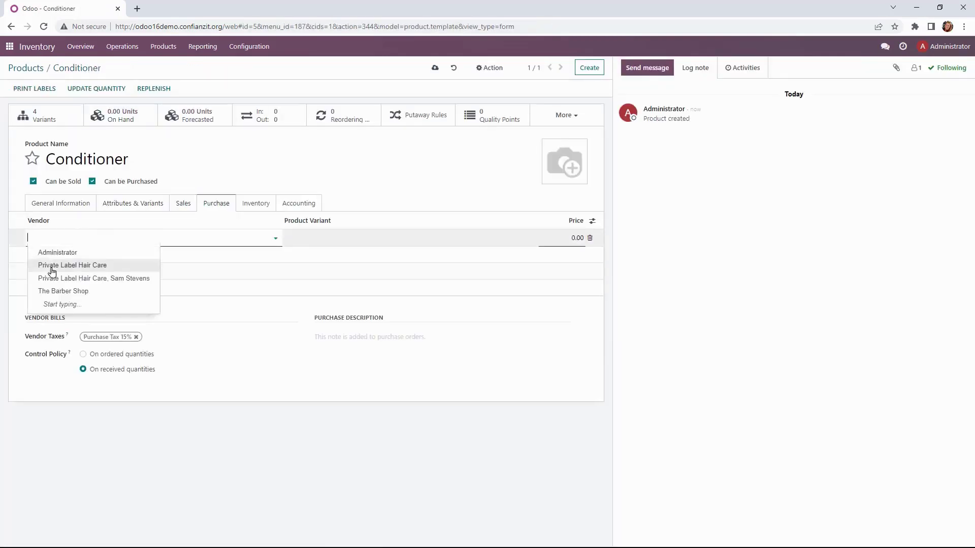
{"action": "left_click", "coordinate": [45, 263]}
{"action": "left_click", "coordinate": [321, 238]}
{"action": "left_click", "coordinate": [305, 255]}
{"action": "left_click", "coordinate": [558, 237]}
{"action": "type", "text": "3"}
{"action": "left_click", "coordinate": [43, 255]}
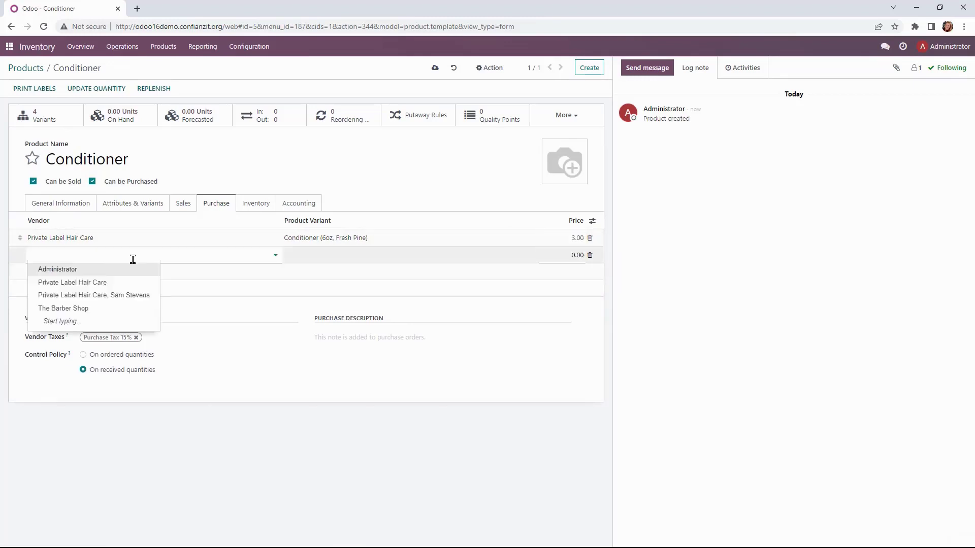
{"action": "left_click", "coordinate": [76, 280]}
{"action": "left_click", "coordinate": [364, 255]}
{"action": "left_click", "coordinate": [327, 289]}
{"action": "left_click", "coordinate": [561, 255]}
{"action": "type", "text": "3"}
Step: Add Private Label Hair Care vendor prices of 5 for the 14oz Fresh Pine and Peppermint variants
{"action": "left_click", "coordinate": [42, 272]}
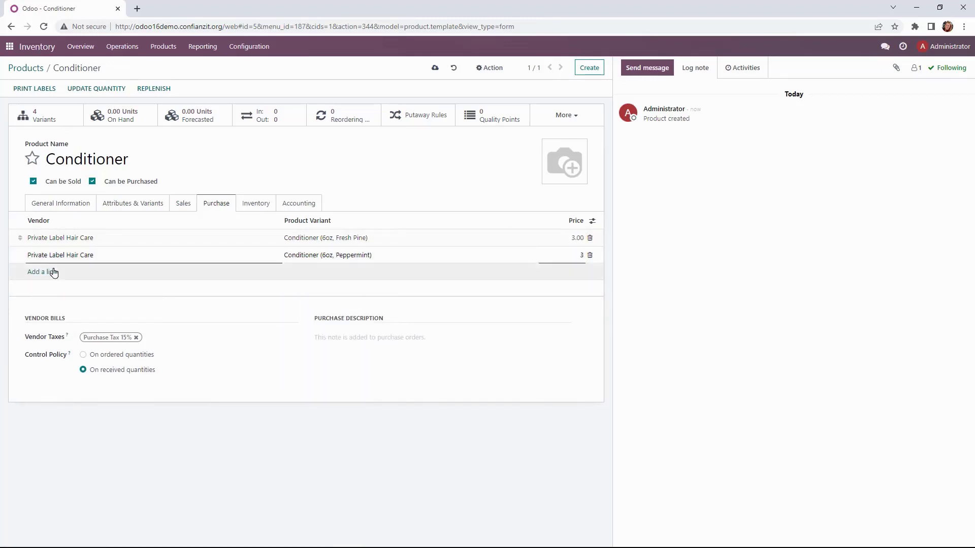
{"action": "left_click", "coordinate": [52, 272]}
{"action": "left_click", "coordinate": [63, 299]}
{"action": "left_click", "coordinate": [330, 271]}
{"action": "left_click", "coordinate": [325, 314]}
{"action": "left_click", "coordinate": [563, 271]}
{"action": "type", "text": "5"}
{"action": "left_click", "coordinate": [42, 289]}
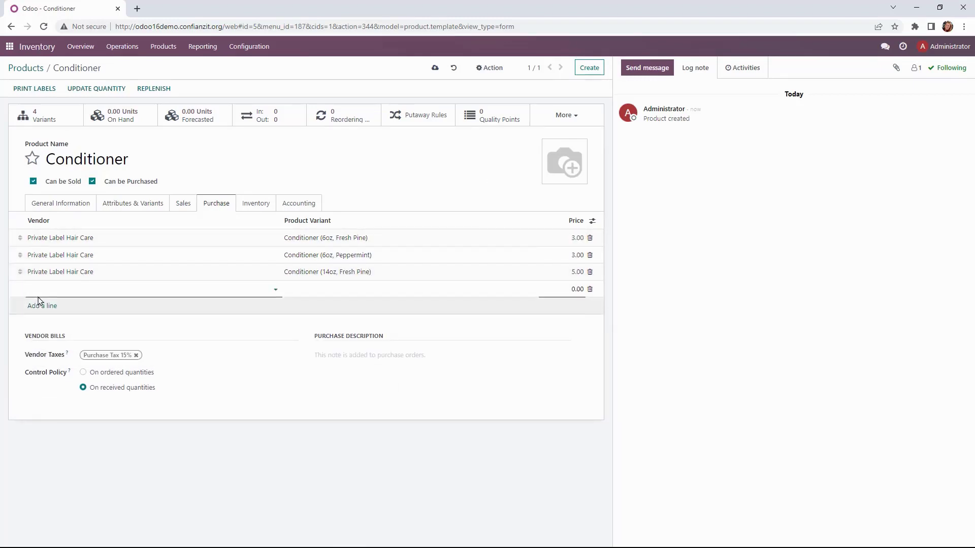
{"action": "left_click", "coordinate": [53, 289]}
{"action": "left_click", "coordinate": [109, 317]}
{"action": "left_click", "coordinate": [324, 288]}
{"action": "left_click", "coordinate": [338, 342]}
{"action": "left_click", "coordinate": [568, 289]}
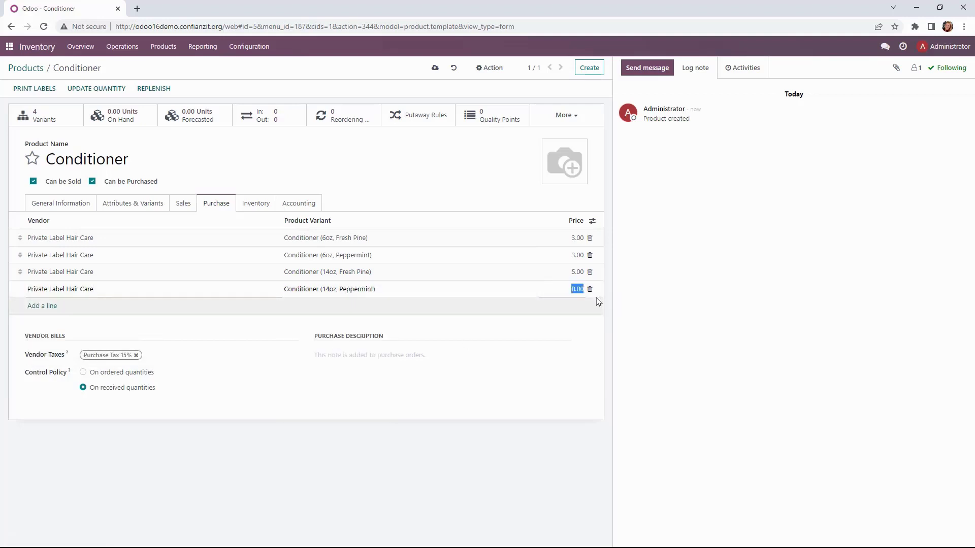
{"action": "type", "text": "5"}
{"action": "left_click", "coordinate": [225, 306]}
Step: Track Conditioner by lots with expiration dates and a 90-day alert
{"action": "left_click", "coordinate": [256, 203]}
{"action": "left_click", "coordinate": [102, 252]}
{"action": "left_click", "coordinate": [87, 328]}
{"action": "left_click", "coordinate": [87, 363]}
{"action": "left_click", "coordinate": [396, 364]}
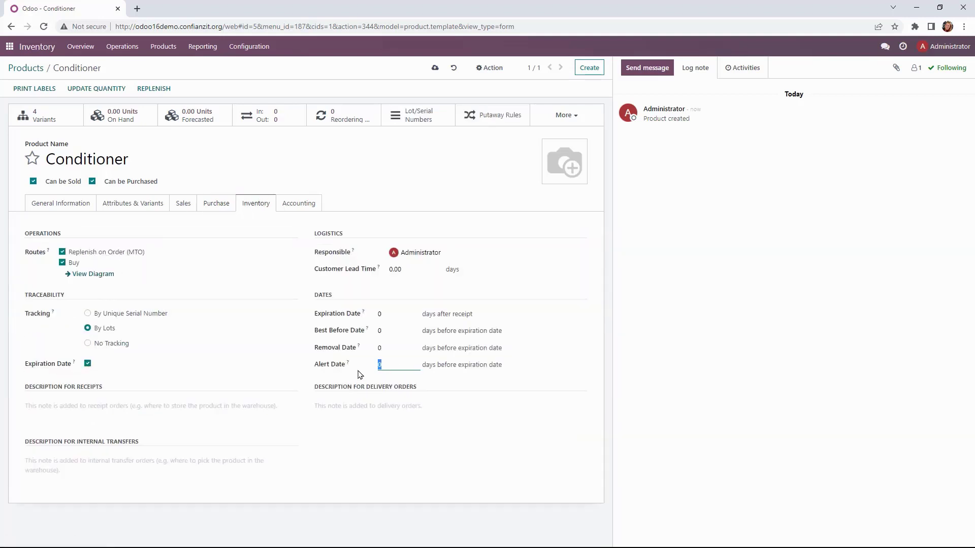
{"action": "type", "text": "90"}
Step: Review Conditioner's accounting settings and upload the conditioner product image
{"action": "left_click", "coordinate": [299, 203]}
{"action": "left_click", "coordinate": [558, 176]}
{"action": "double_click", "coordinate": [281, 86]}
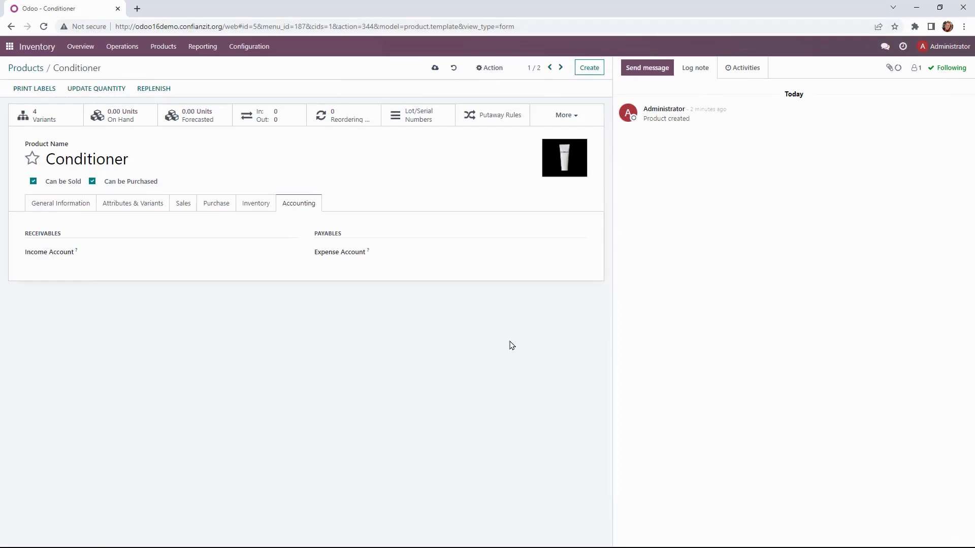
Step: Download the products import template via Favorites > Import records and open it in Excel
{"action": "left_click", "coordinate": [43, 72]}
{"action": "right_click", "coordinate": [598, 80]}
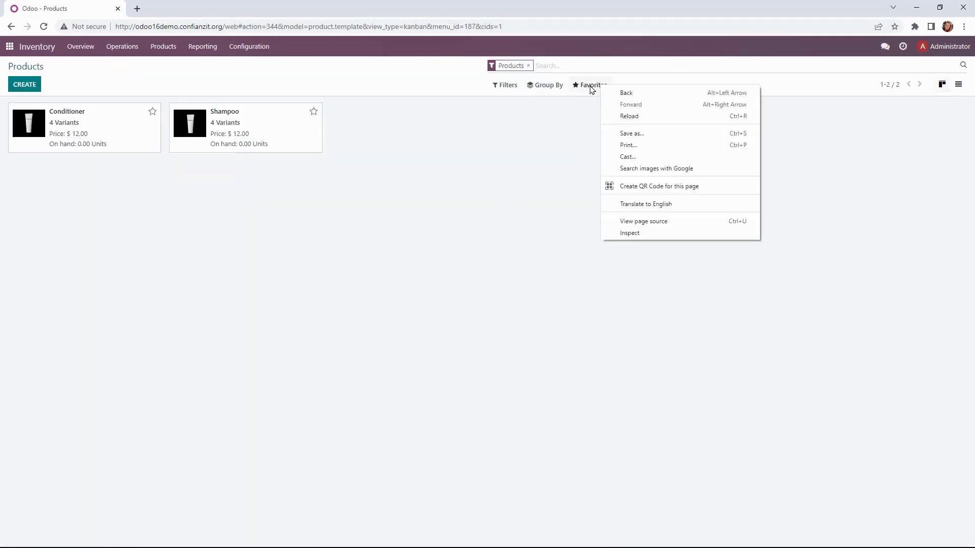
{"action": "left_click", "coordinate": [590, 85]}
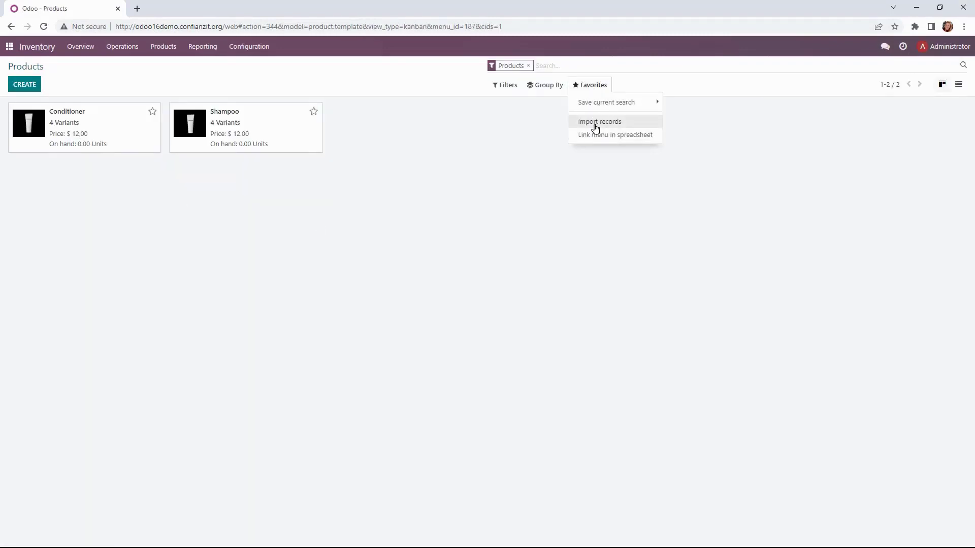
{"action": "left_click", "coordinate": [596, 124]}
{"action": "left_click", "coordinate": [491, 373]}
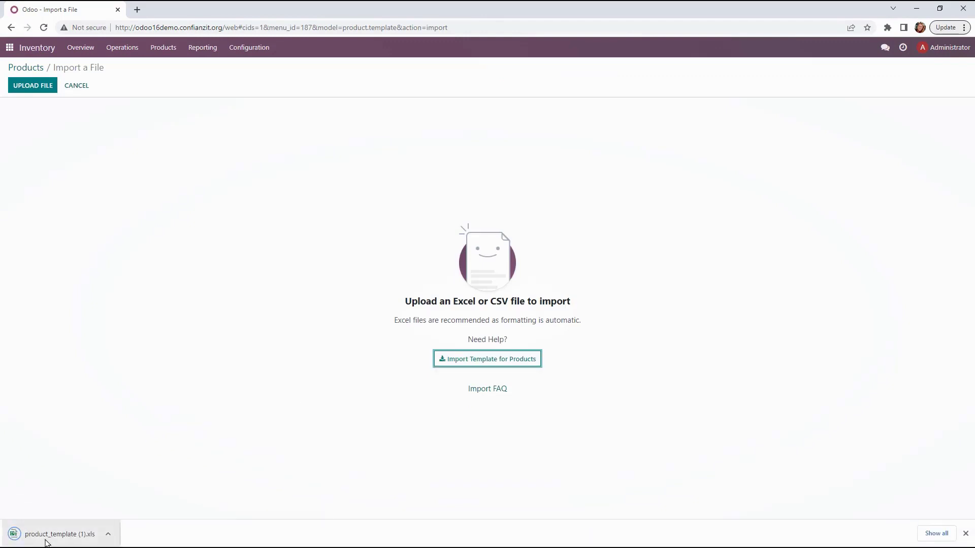
{"action": "left_click", "coordinate": [15, 539]}
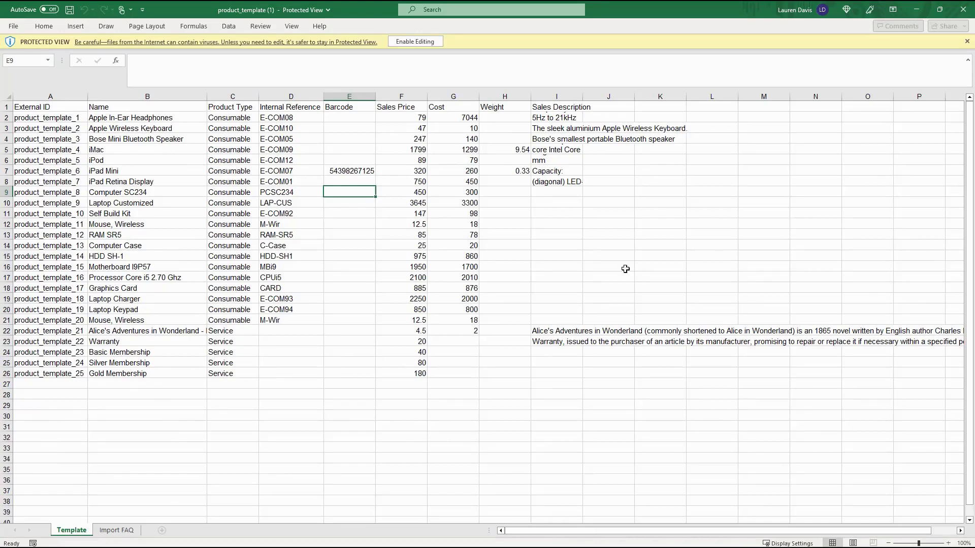
Step: Close the downloaded product_template workbook in Excel
{"action": "left_click", "coordinate": [963, 10]}
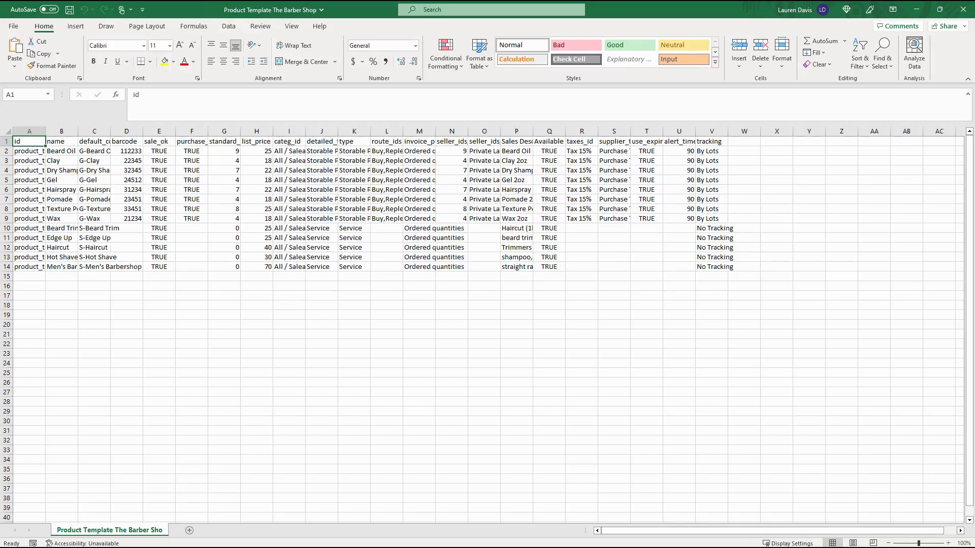
Step: Upload the Product Template The Barber Shop spreadsheet to the Odoo import page
{"action": "left_click", "coordinate": [971, 6]}
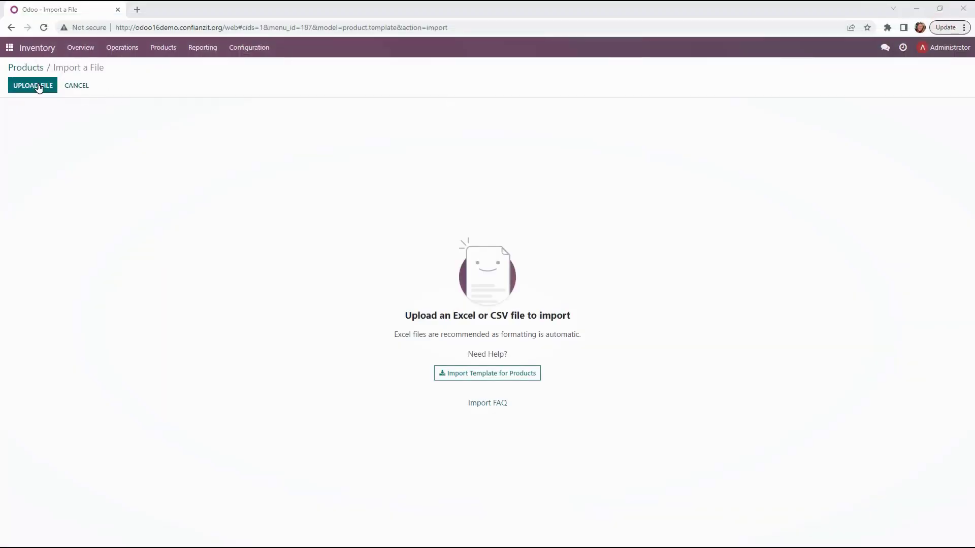
{"action": "left_click", "coordinate": [44, 83]}
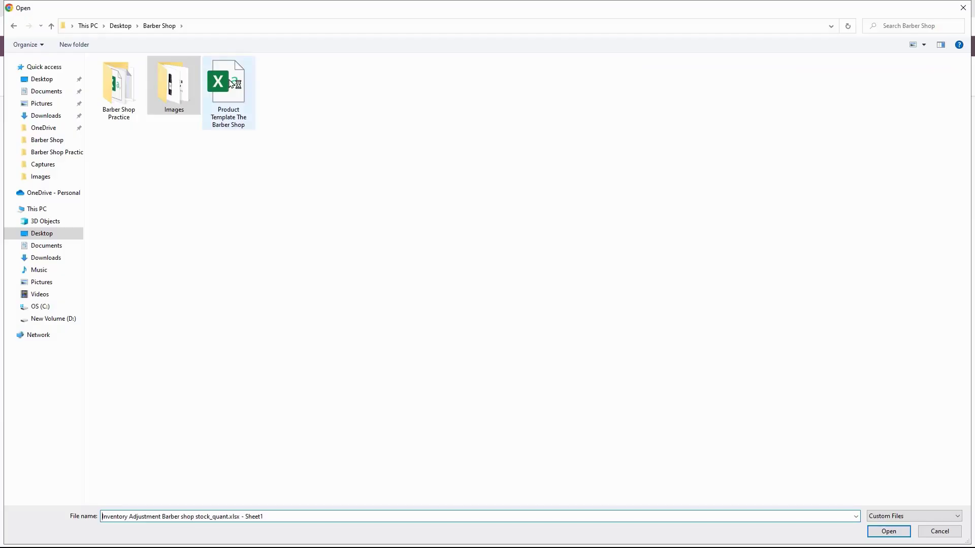
{"action": "left_click", "coordinate": [230, 84]}
{"action": "left_click", "coordinate": [888, 531]}
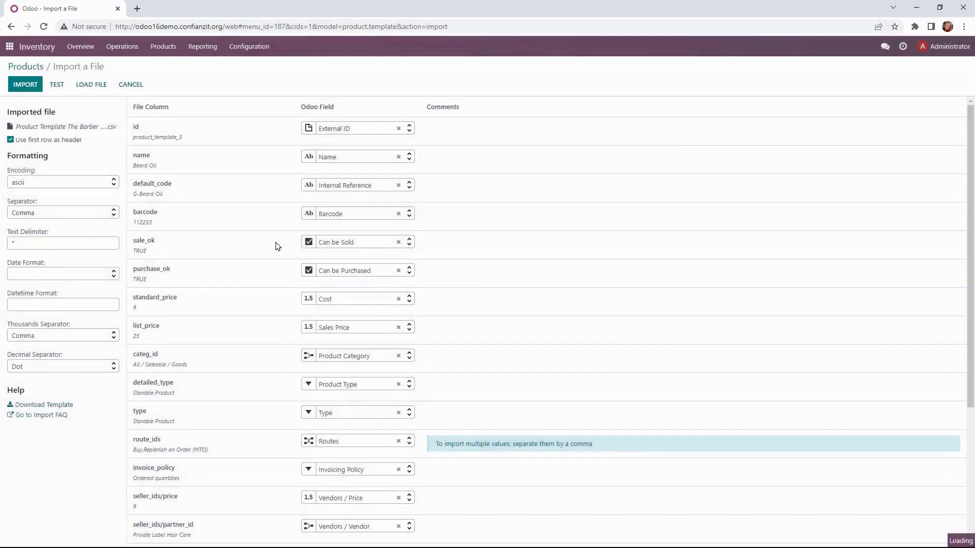
Step: Set unmatched customer and vendor taxes to Create new values, retest, and import the products
{"action": "left_click", "coordinate": [56, 85]}
{"action": "scroll", "coordinate": [558, 356], "scroll_direction": "down", "scroll_amount": 6}
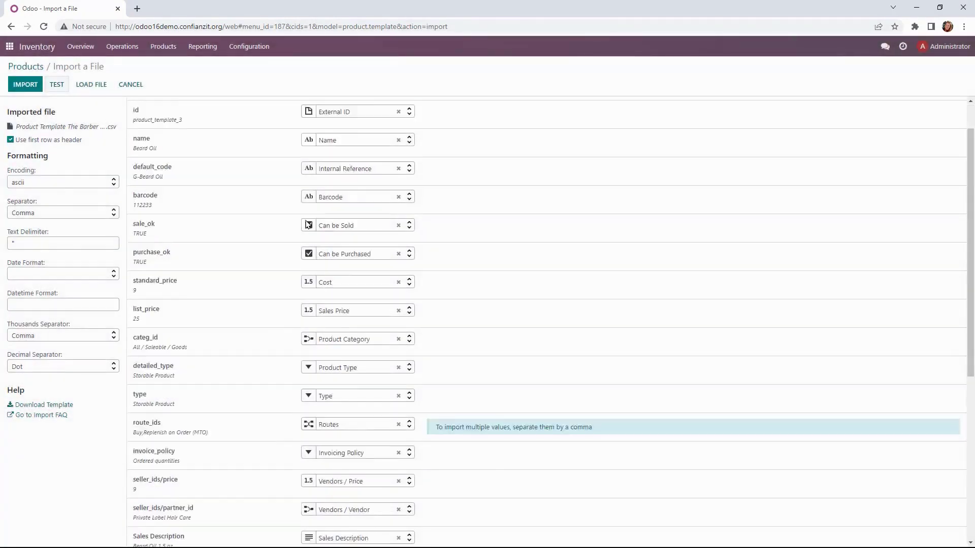
{"action": "left_click", "coordinate": [500, 361]}
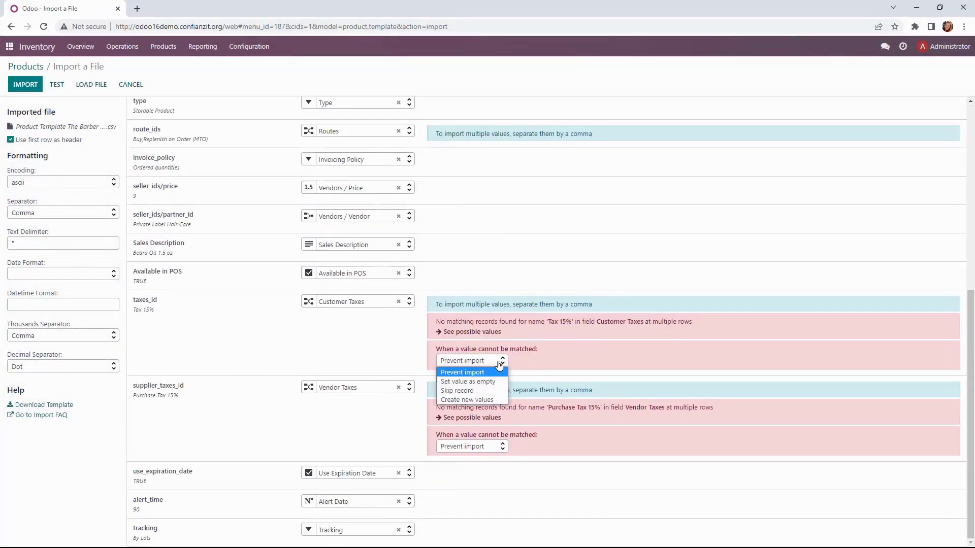
{"action": "left_click", "coordinate": [495, 400]}
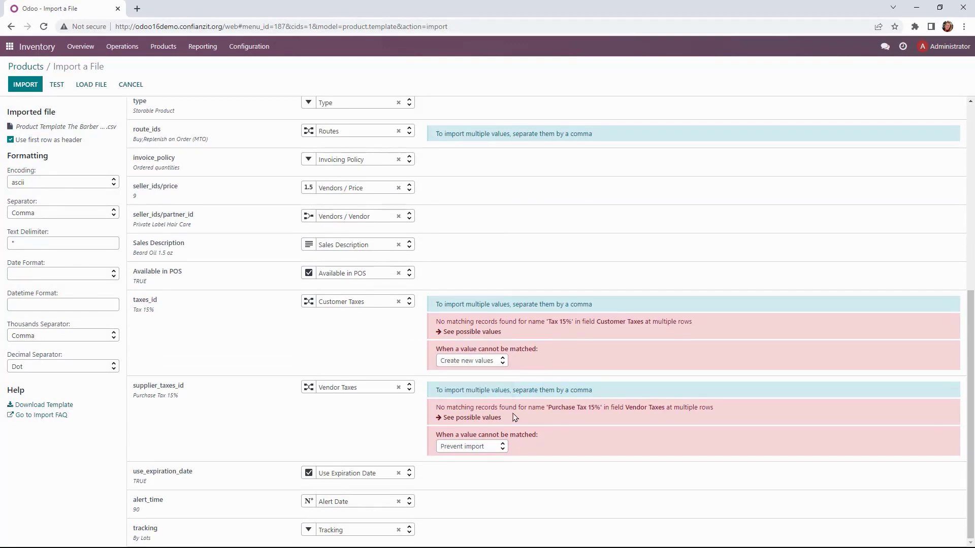
{"action": "left_click", "coordinate": [498, 448]}
{"action": "left_click", "coordinate": [494, 486]}
{"action": "left_click", "coordinate": [57, 84]}
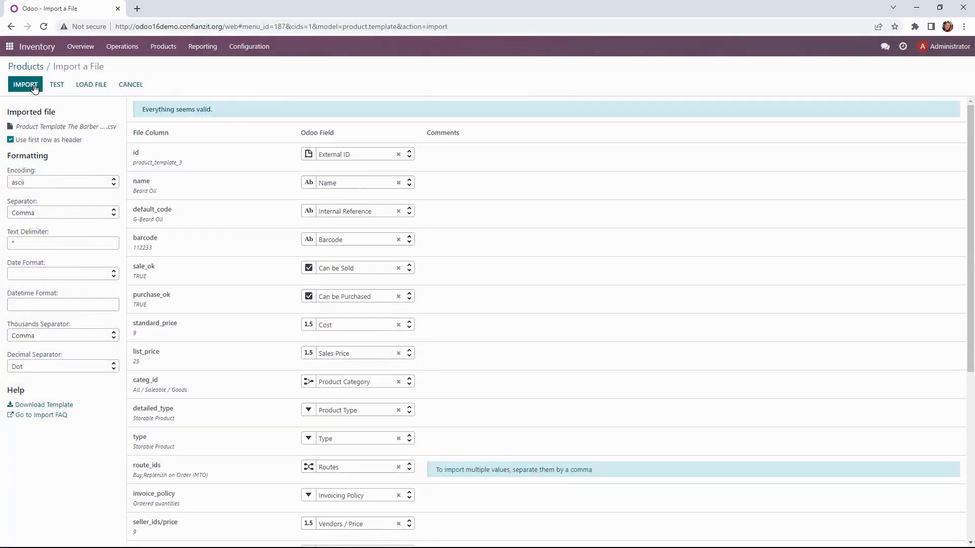
{"action": "left_click", "coordinate": [32, 84]}
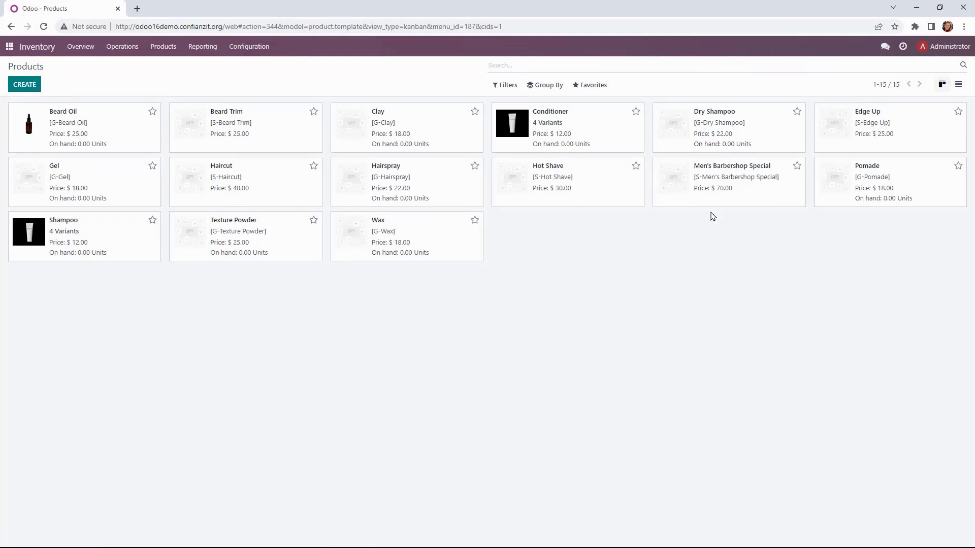
{"action": "left_click", "coordinate": [589, 186]}
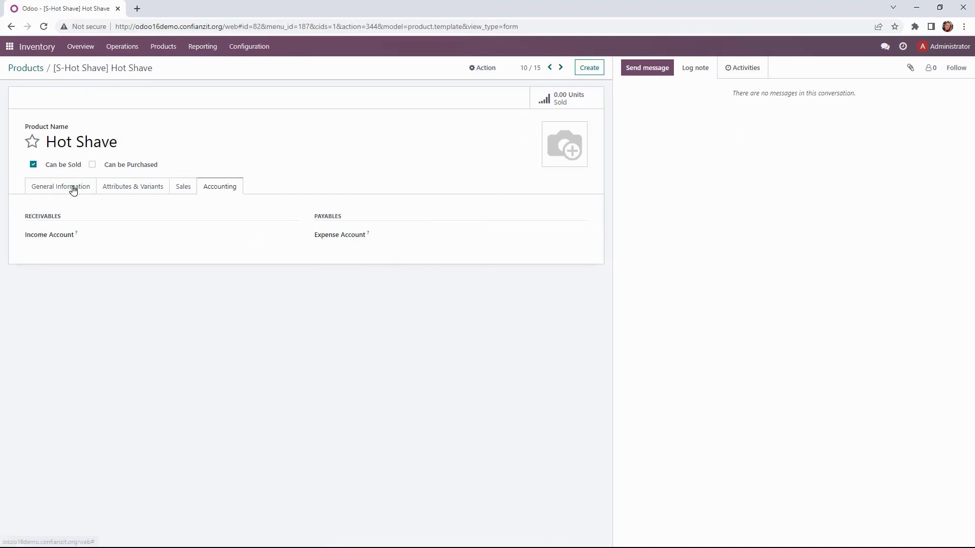
{"action": "left_click", "coordinate": [71, 191]}
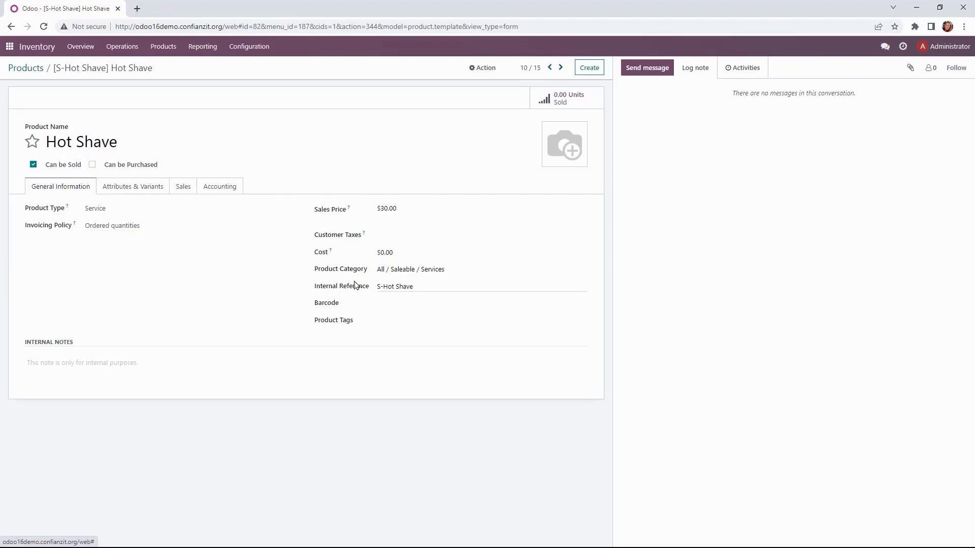
{"action": "left_click", "coordinate": [139, 196]}
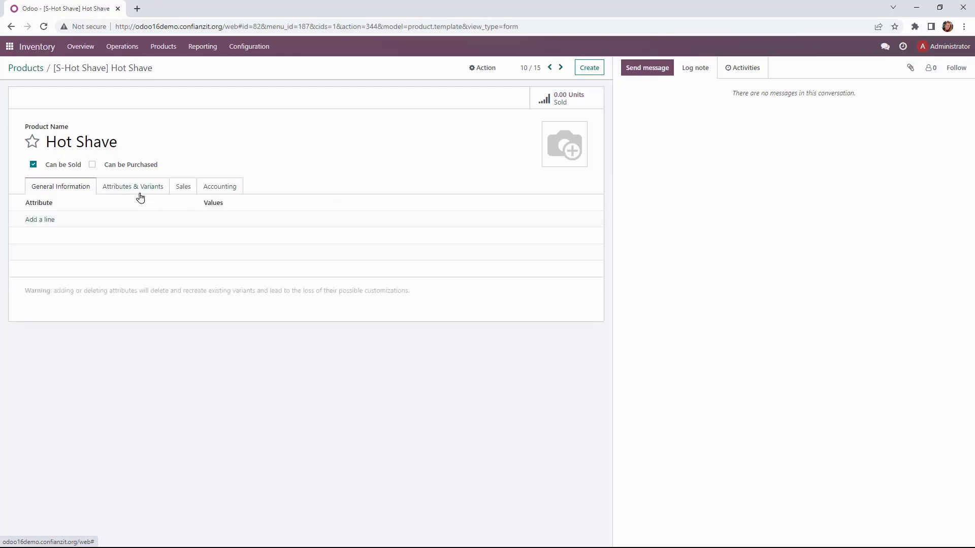
{"action": "left_click", "coordinate": [176, 196]}
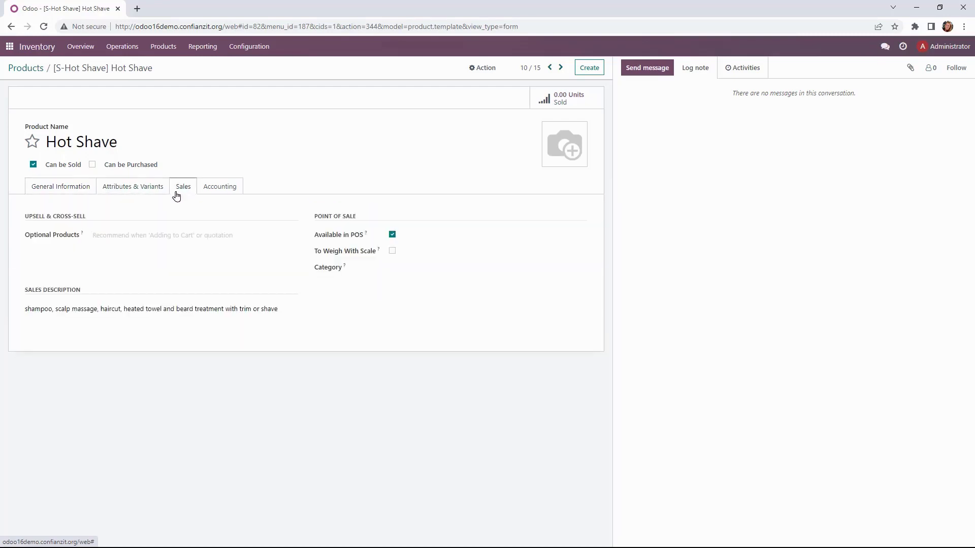
{"action": "left_click", "coordinate": [232, 193]}
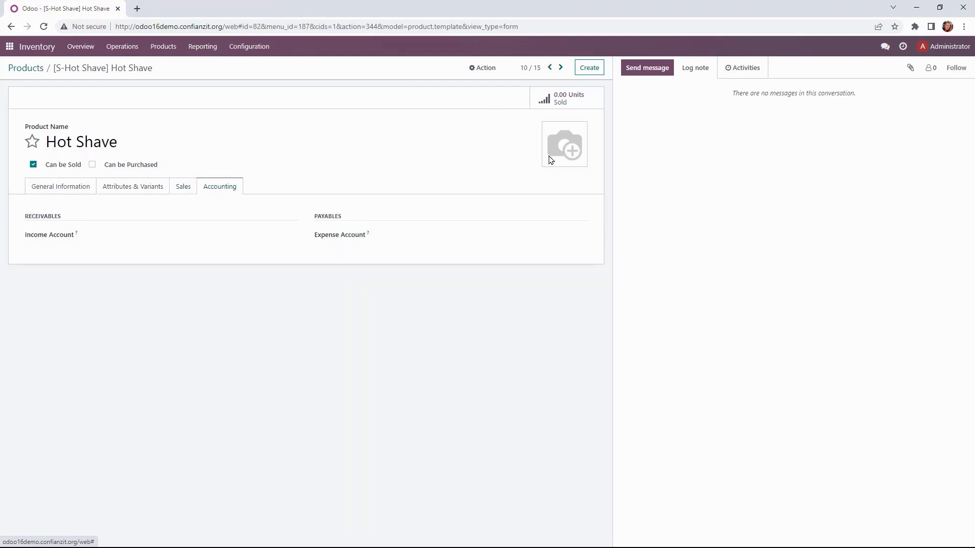
{"action": "left_click", "coordinate": [34, 71]}
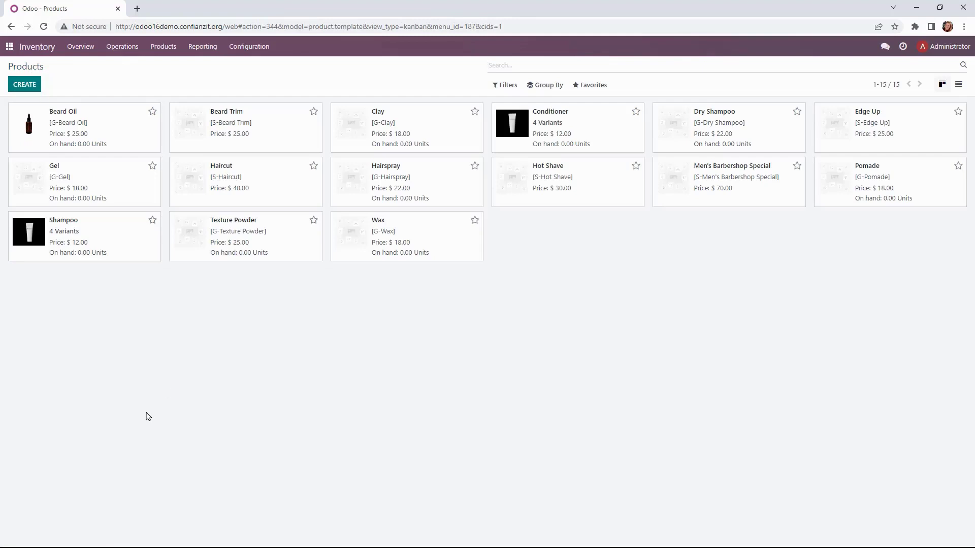